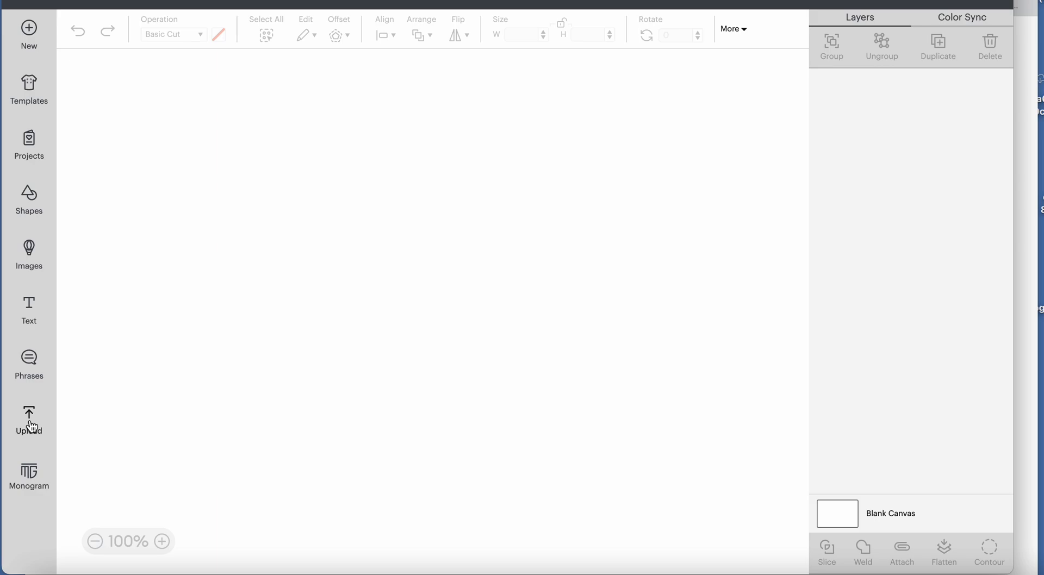
Start a new image upload and browse to the Downloads folder.
left_click(30, 421)
left_click(147, 241)
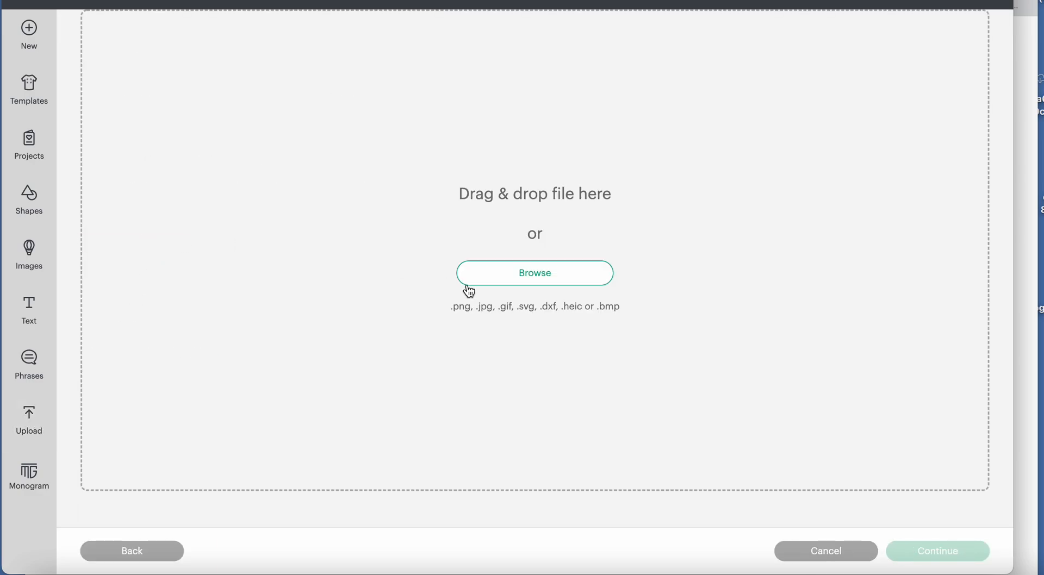
left_click(520, 281)
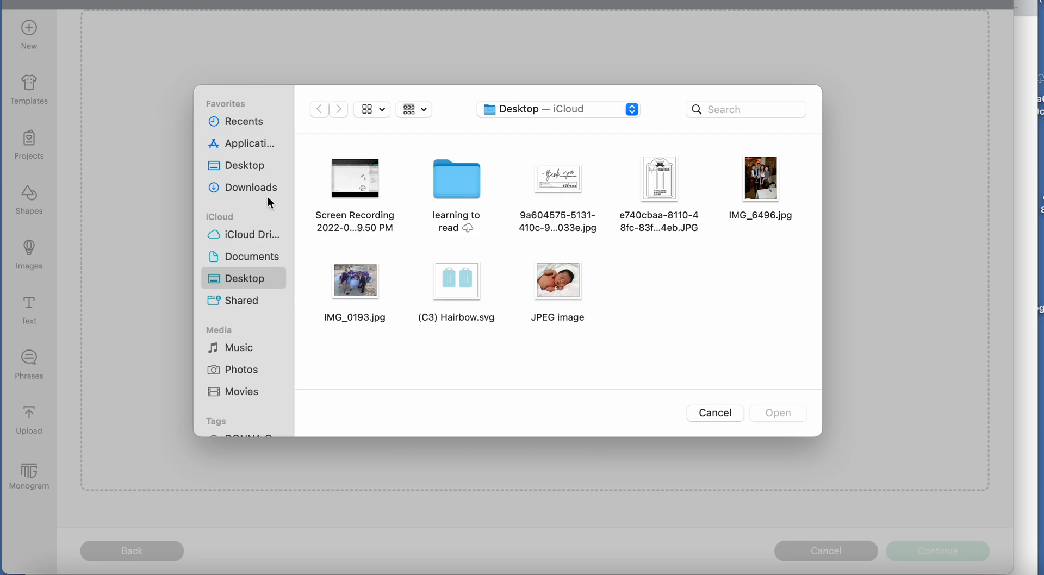
left_click(265, 187)
scroll(562, 306, "down", 3)
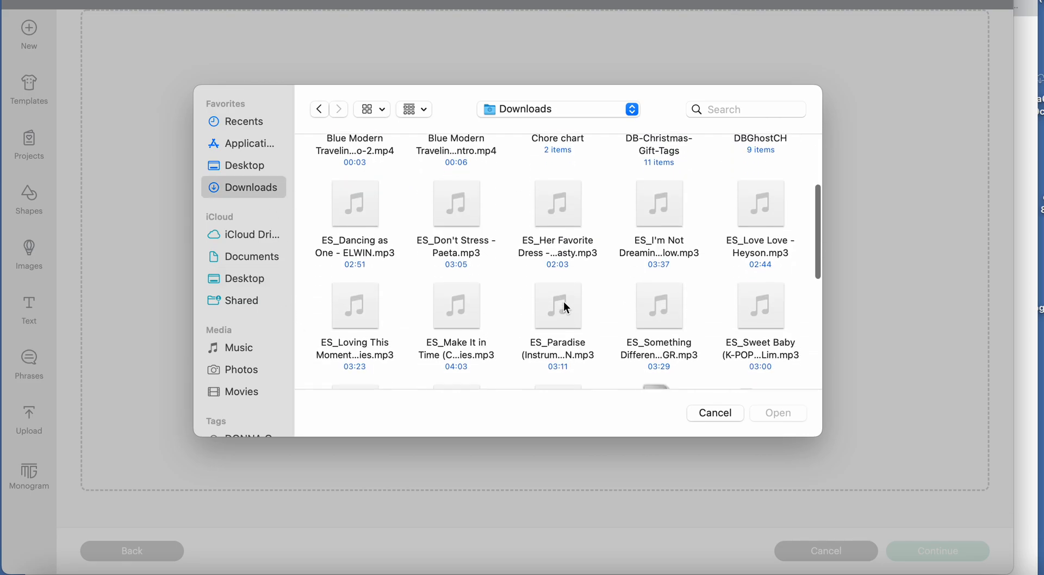
scroll(565, 308, "up", 3)
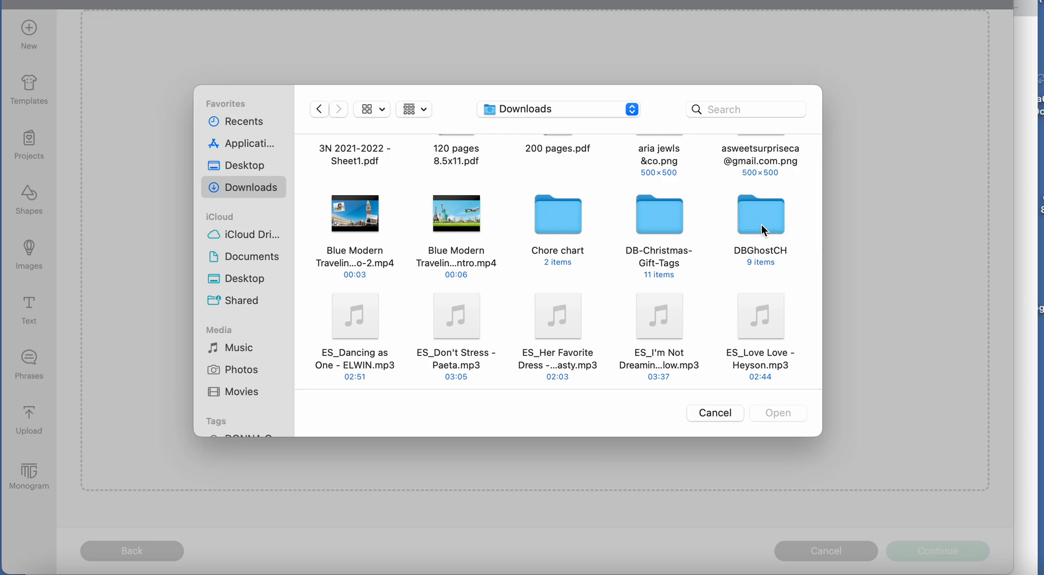
double_click(654, 230)
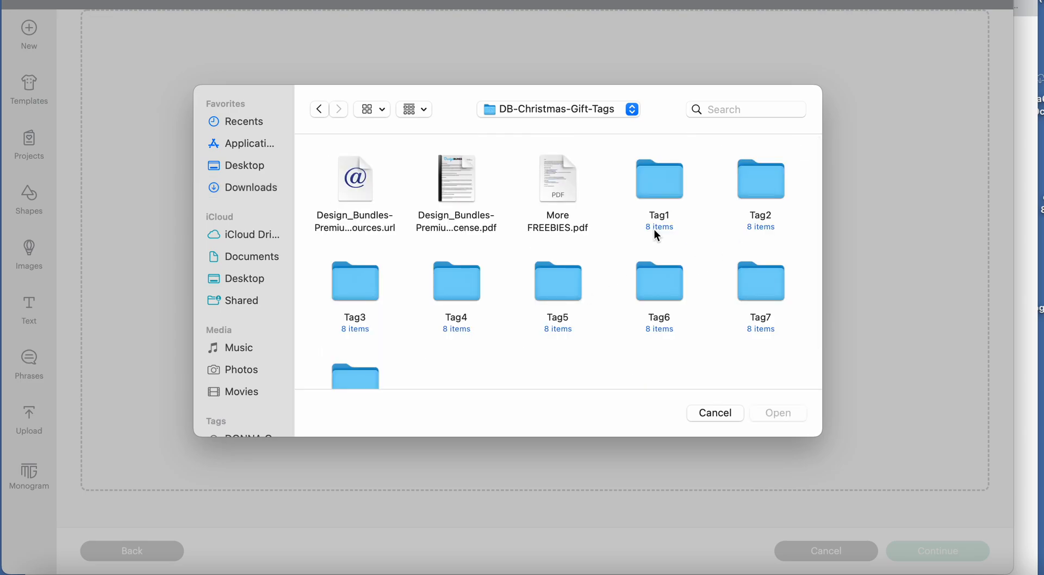
double_click(664, 194)
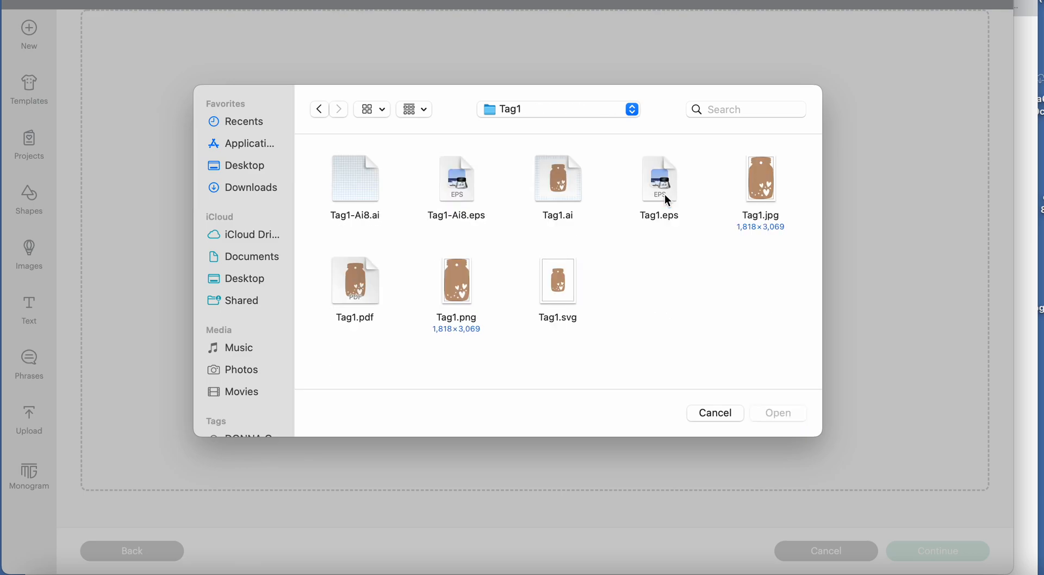
left_click(320, 111)
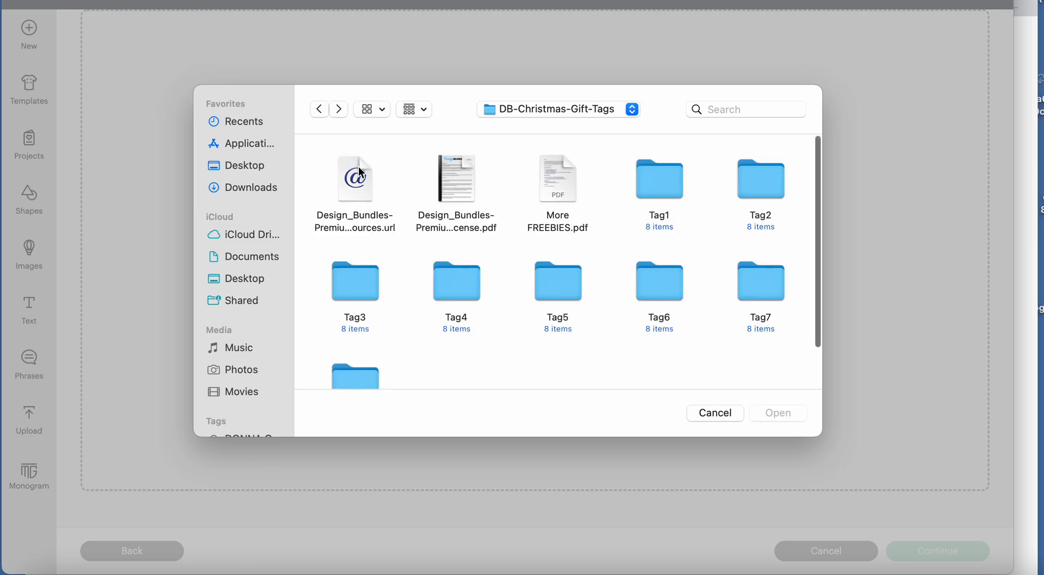
left_click(320, 109)
Open the Single sided folder inside the Halloween layered lollipops folder in Downloads.
scroll(663, 241, "down", 2)
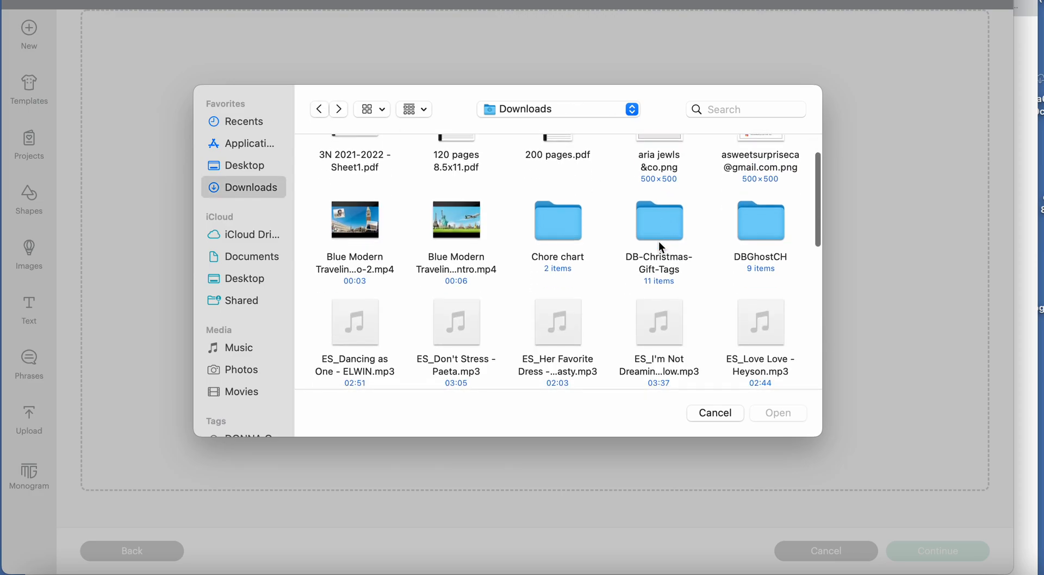
scroll(581, 255, "down", 2)
scroll(587, 263, "down", 4)
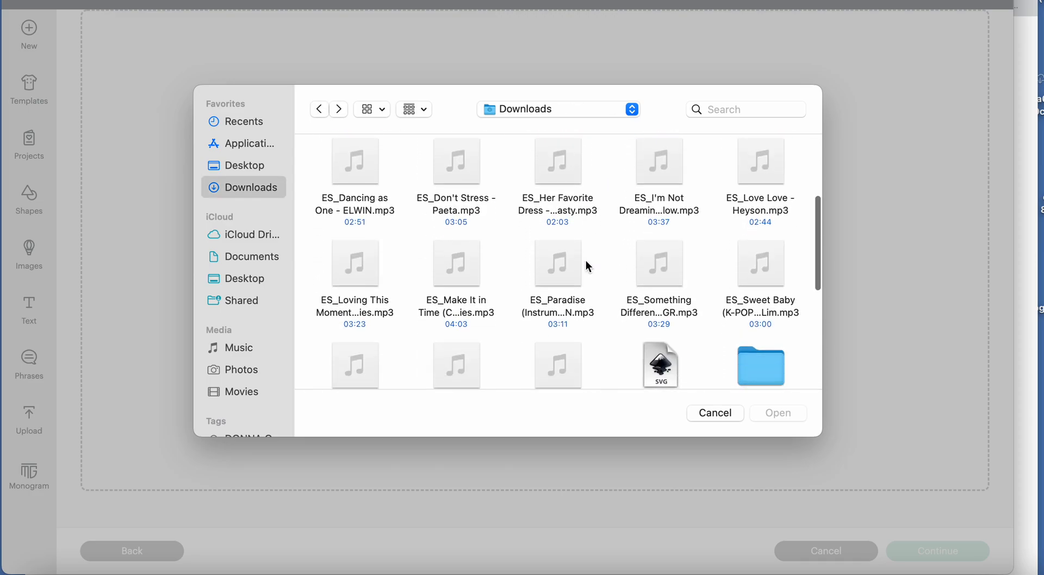
double_click(761, 275)
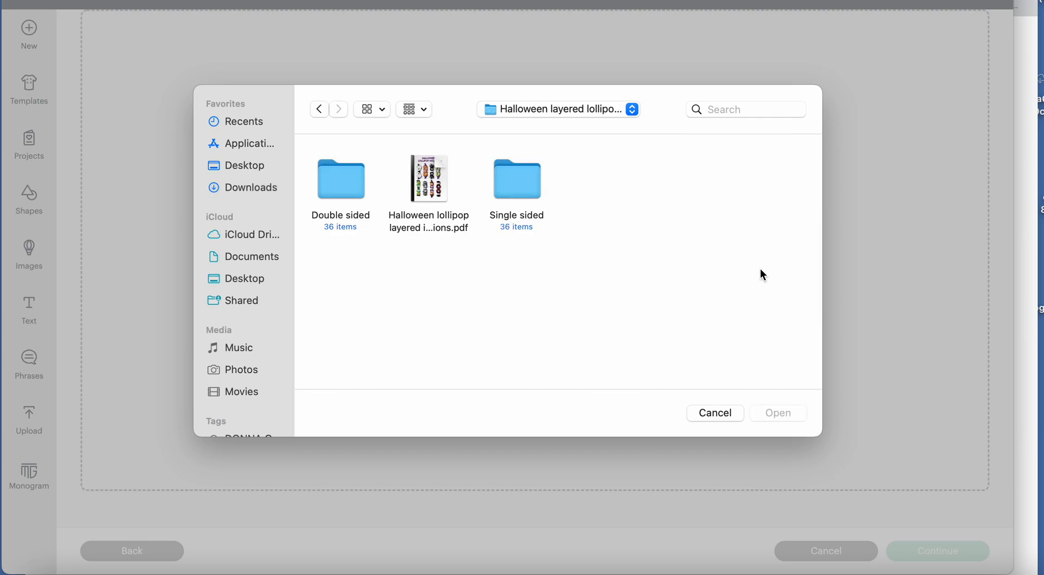
left_click(353, 195)
double_click(531, 173)
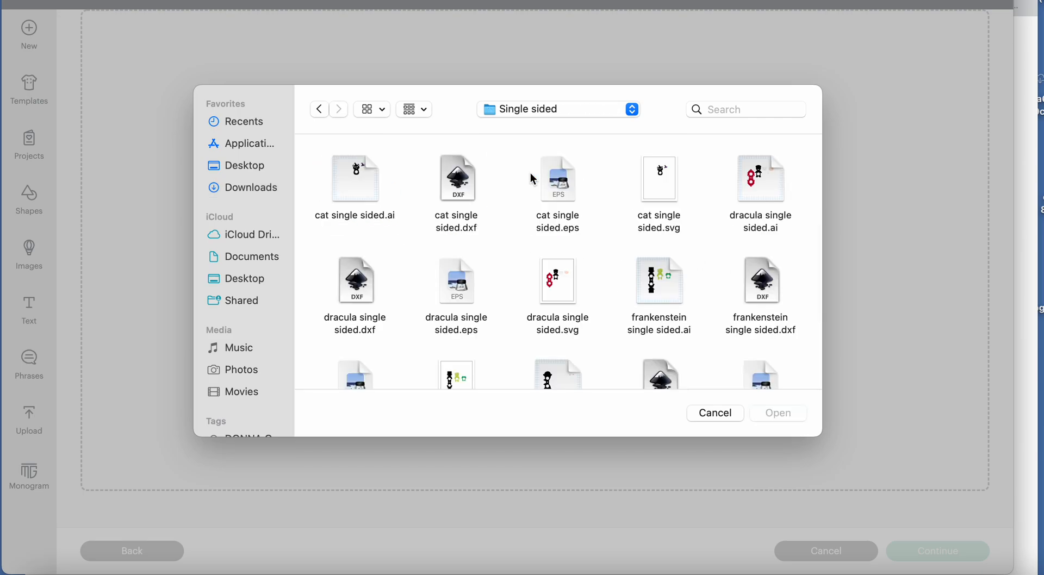
Load witch single sided.svg and upload it under the image name "witch single sided lollypop".
scroll(502, 260, "down", 2)
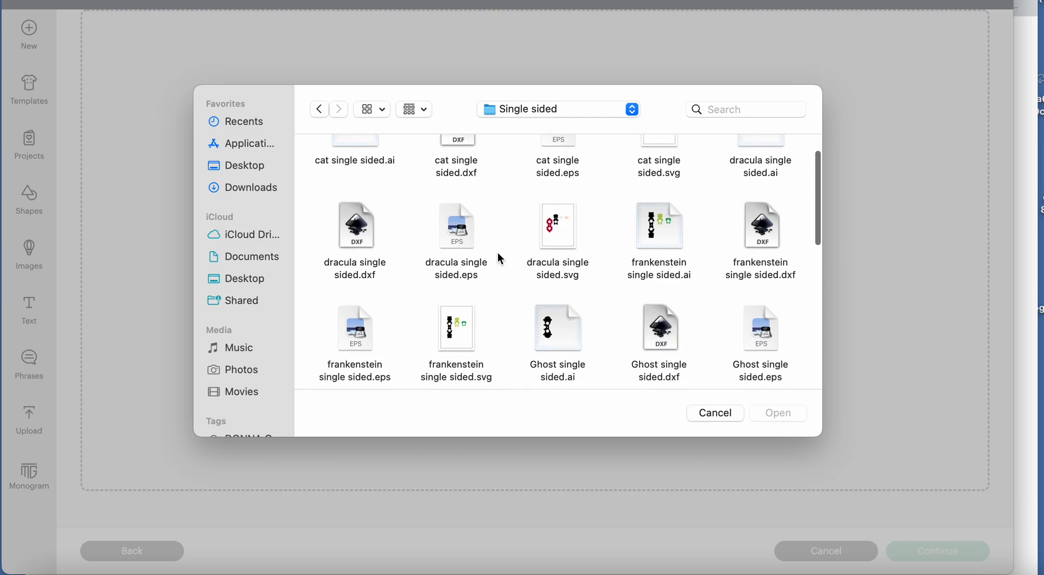
scroll(502, 260, "up", 2)
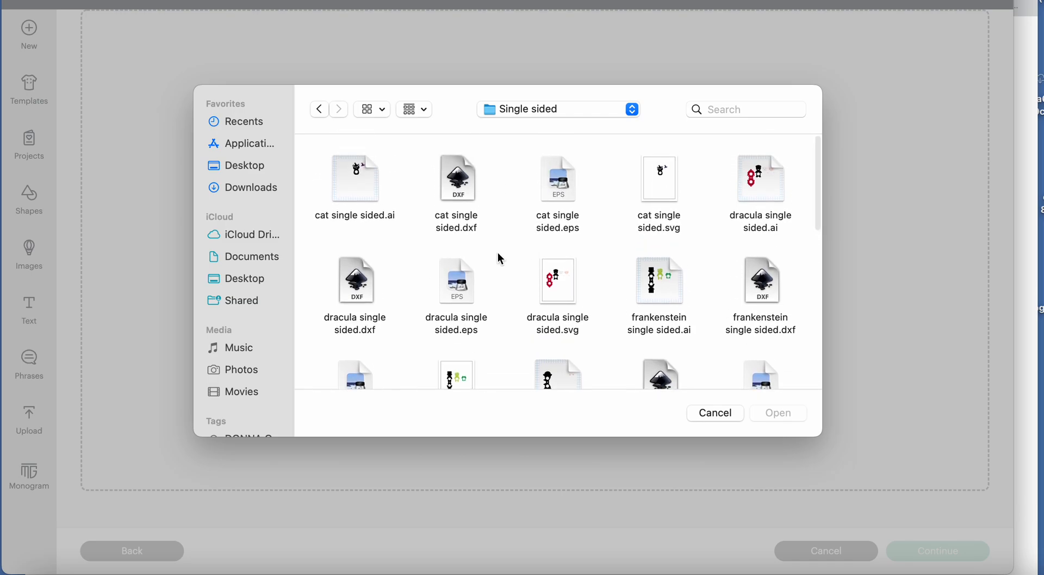
scroll(500, 258, "down", 2)
scroll(500, 258, "down", 3)
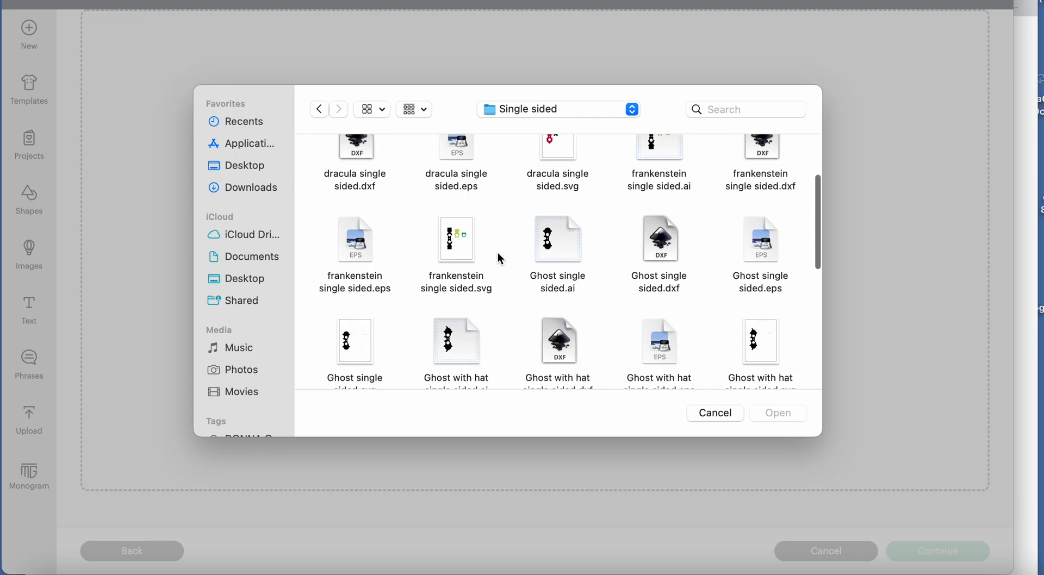
scroll(500, 259, "down", 4)
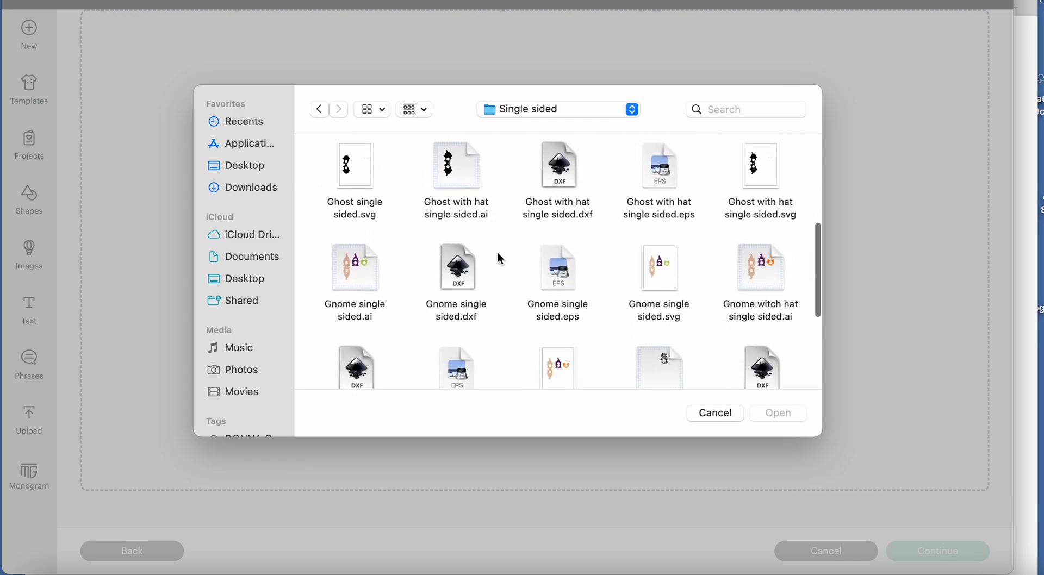
scroll(500, 259, "down", 3)
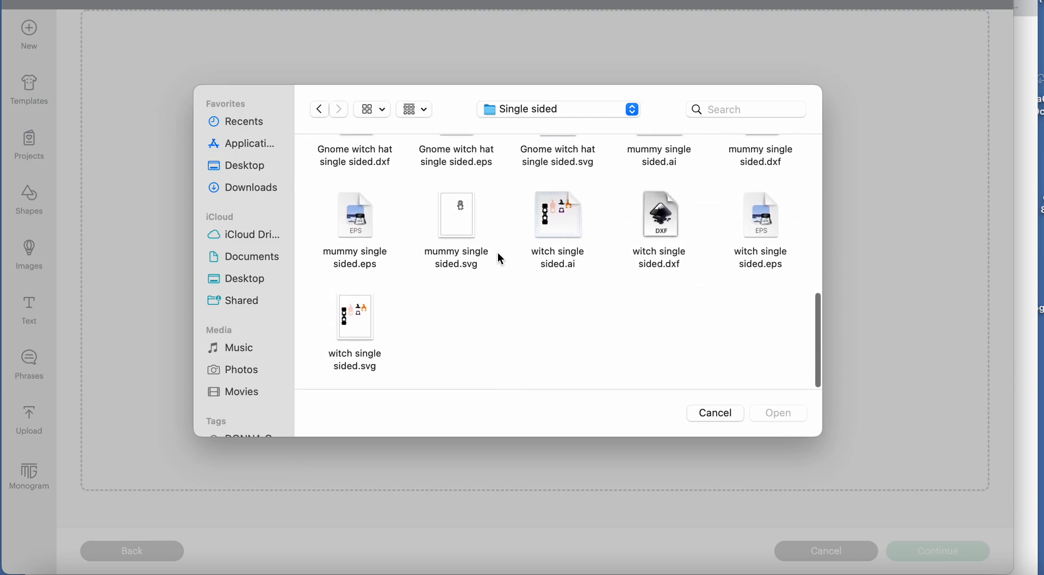
left_click(362, 334)
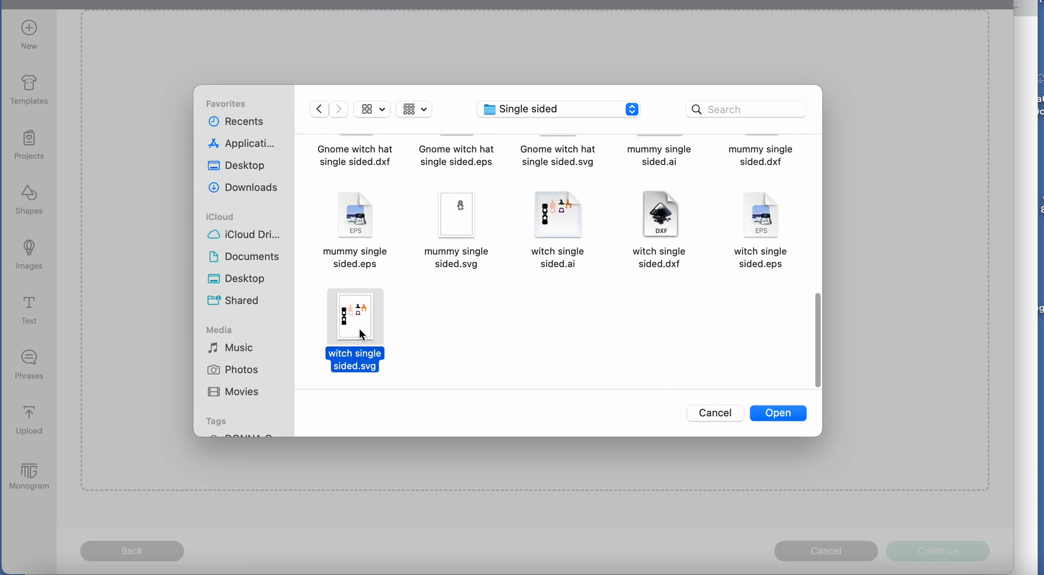
left_click(782, 413)
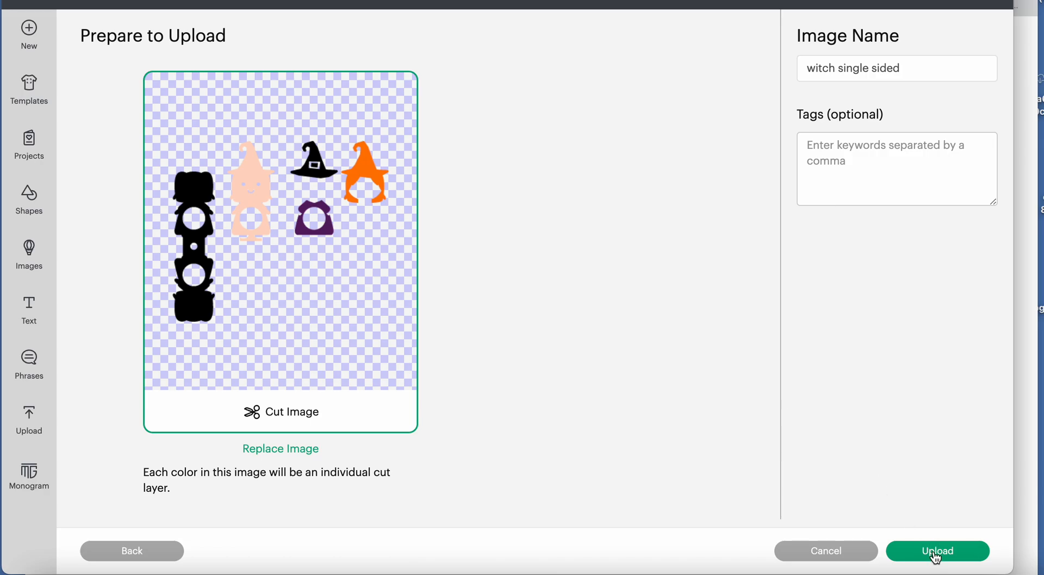
left_click(875, 69)
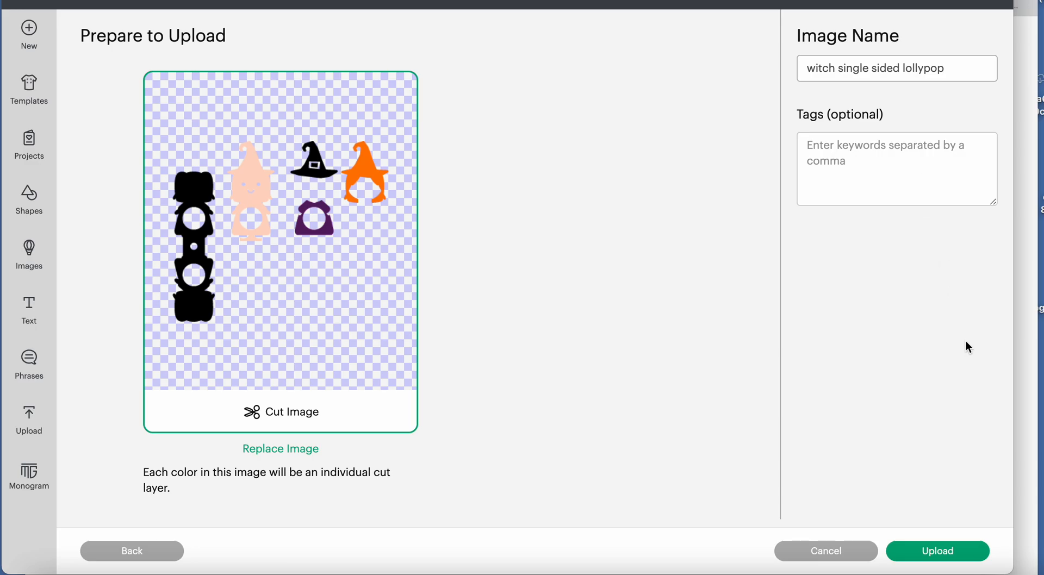
left_click(925, 550)
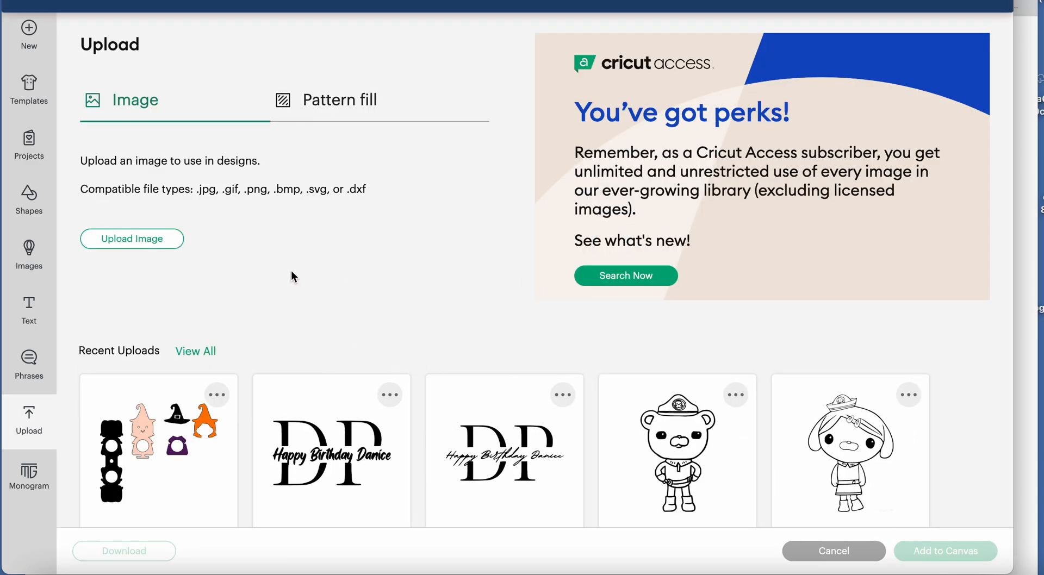
Upload dracula single sided.svg from the Single sided folder of Halloween layered lollipops in Downloads.
left_click(137, 240)
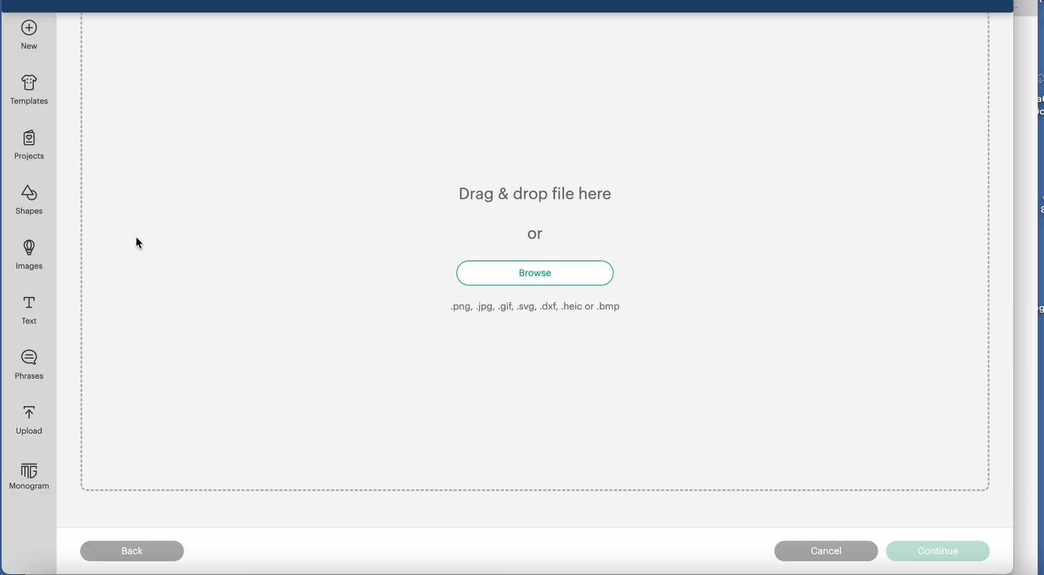
left_click(515, 279)
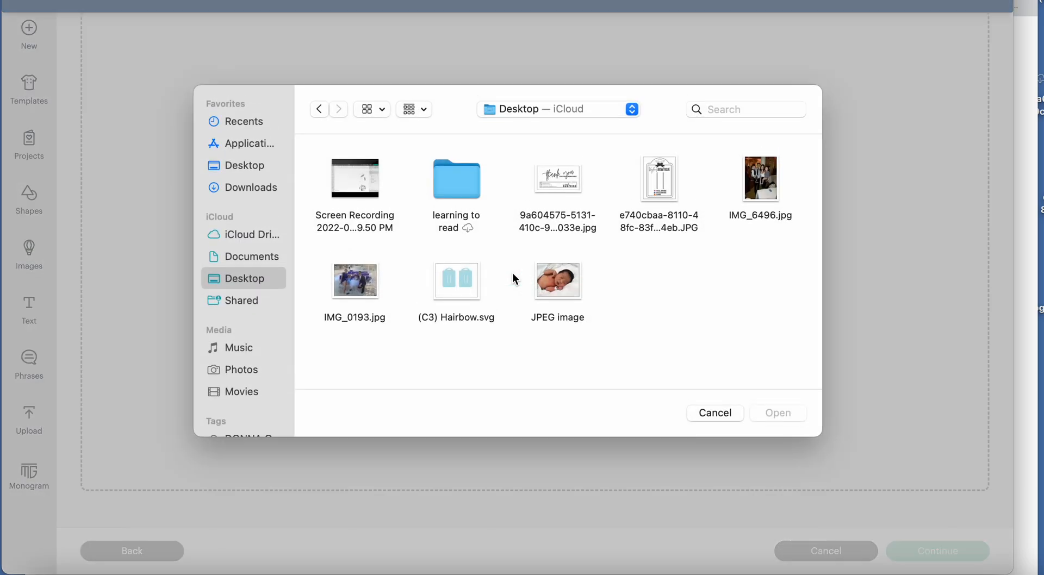
left_click(255, 188)
scroll(571, 288, "down", 10)
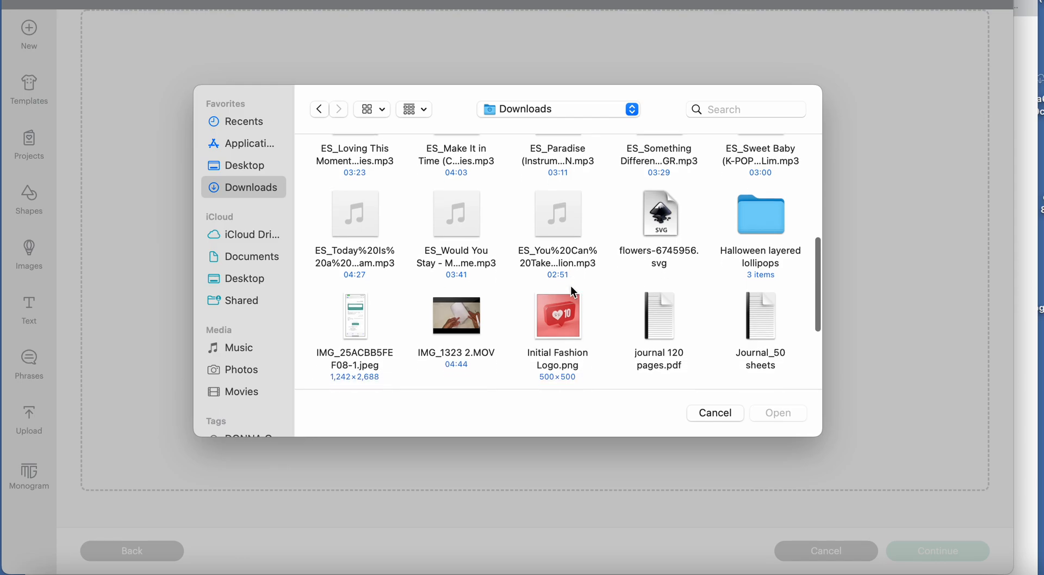
scroll(569, 286, "down", 3)
left_click(768, 161)
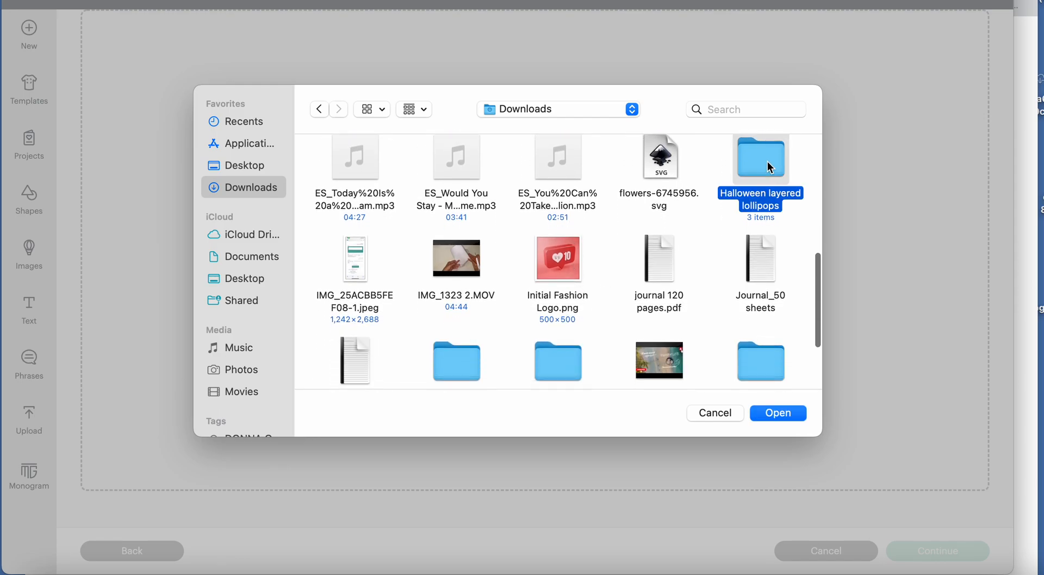
double_click(768, 161)
left_click(523, 185)
double_click(524, 185)
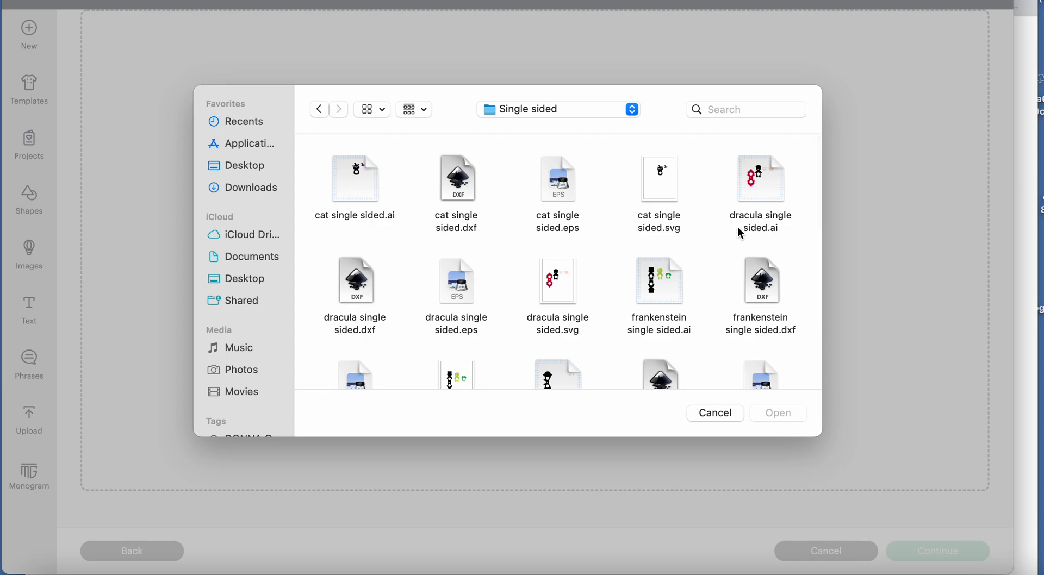
double_click(560, 281)
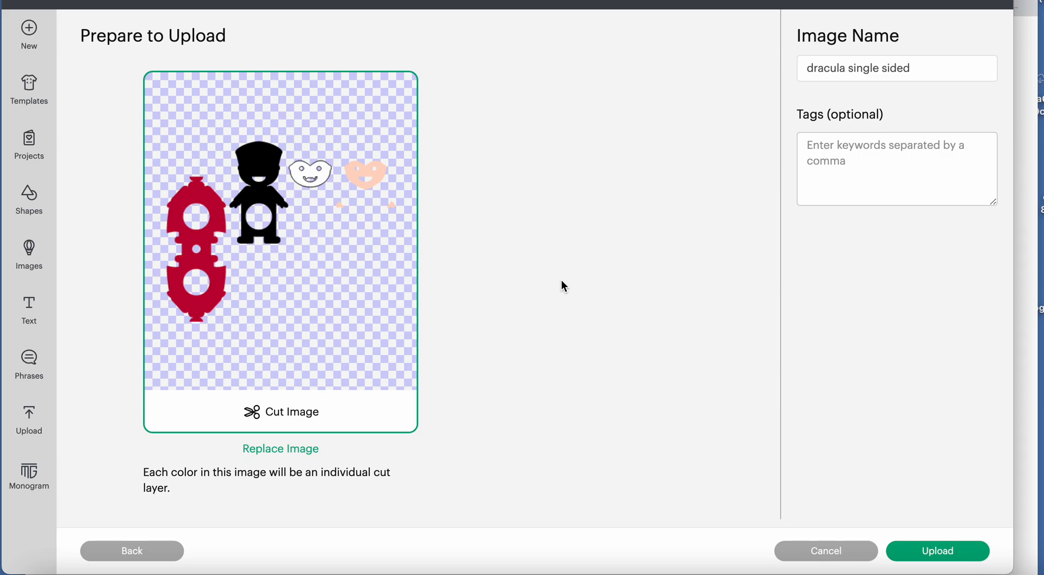
left_click(927, 552)
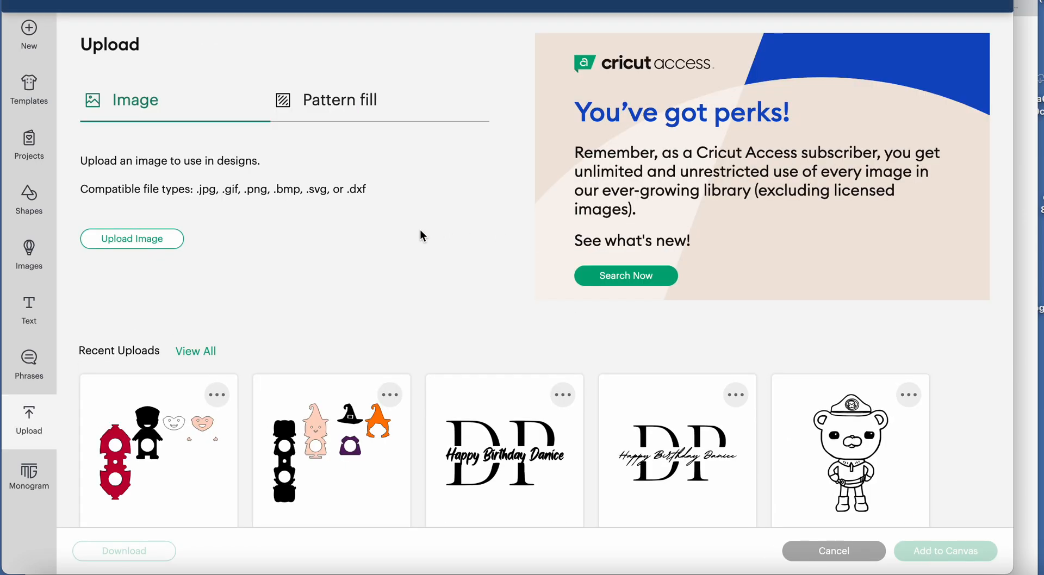
Upload frankenstein single sided.svg from the Single sided folder of Halloween layered lollipops in Downloads.
left_click(162, 242)
left_click(486, 278)
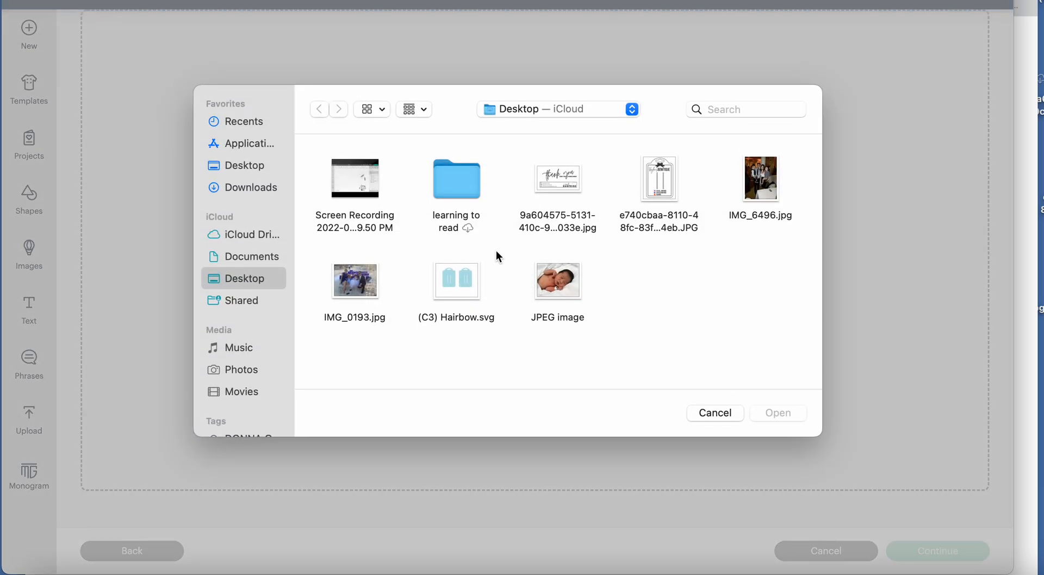
left_click(257, 186)
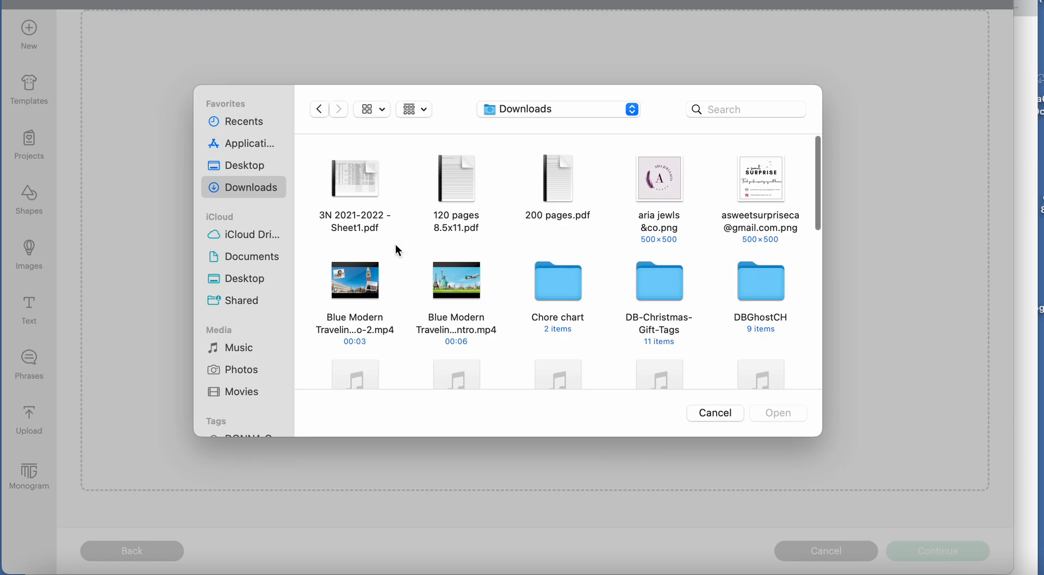
scroll(540, 274, "down", 5)
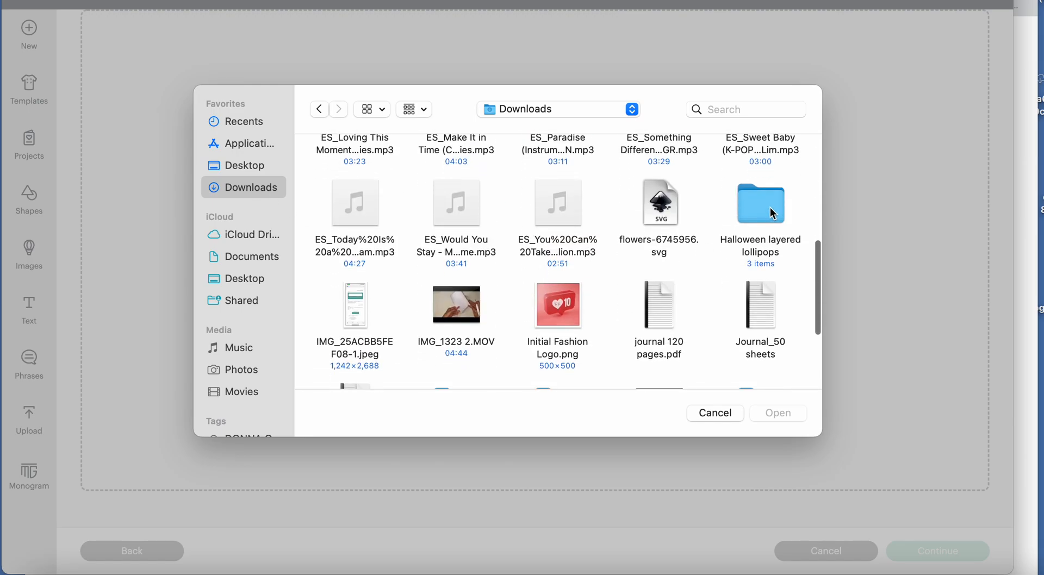
double_click(769, 208)
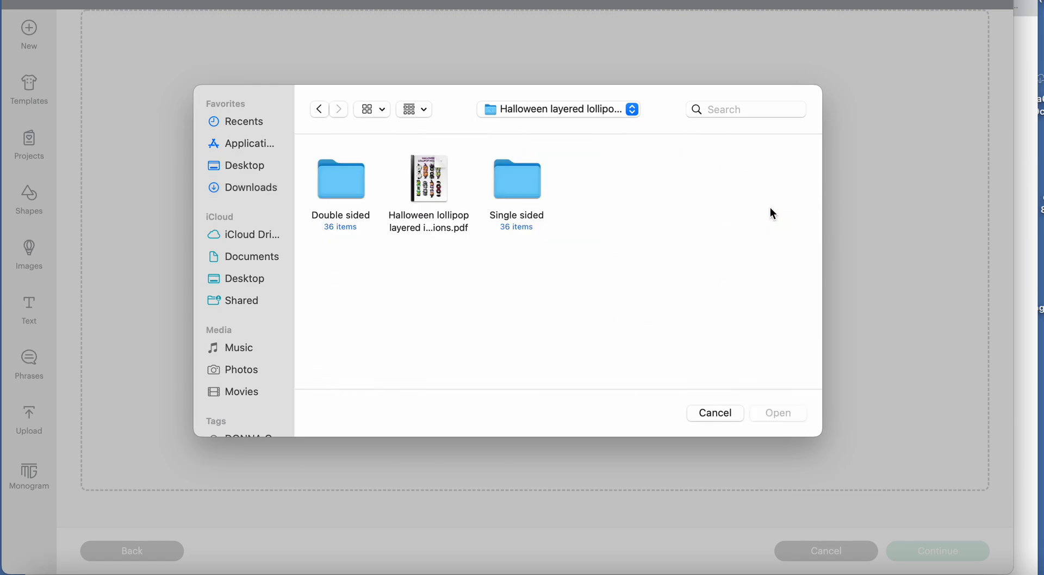
double_click(516, 181)
scroll(561, 295, "down", 2)
scroll(562, 295, "up", 2)
scroll(562, 296, "down", 3)
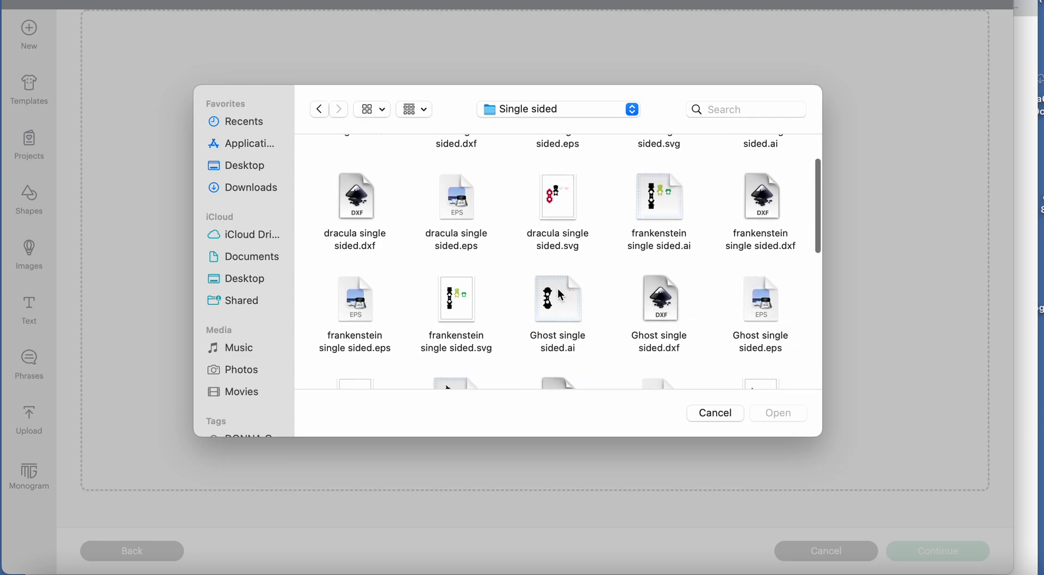
double_click(457, 315)
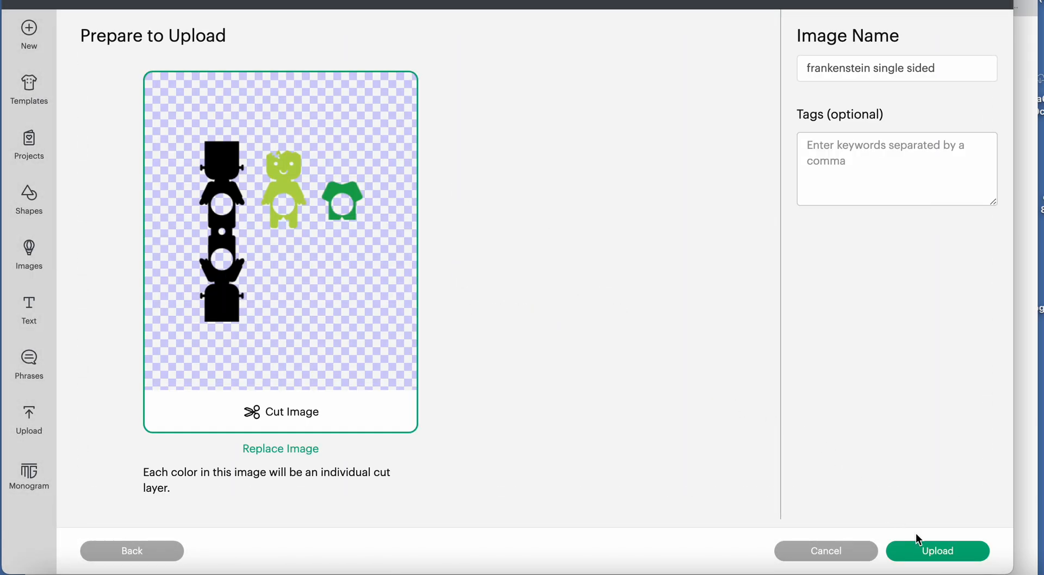
left_click(931, 551)
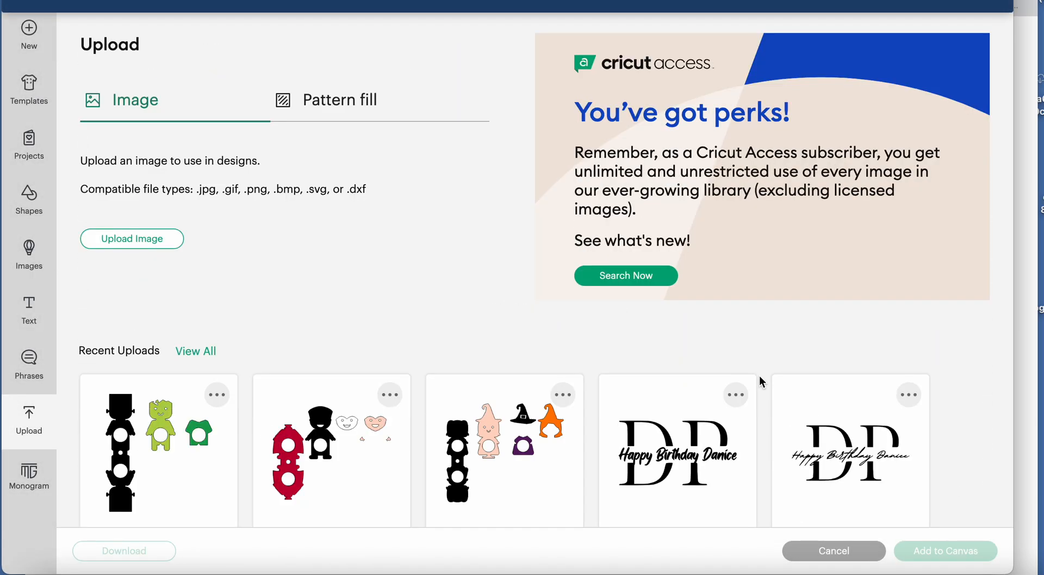
left_click(636, 280)
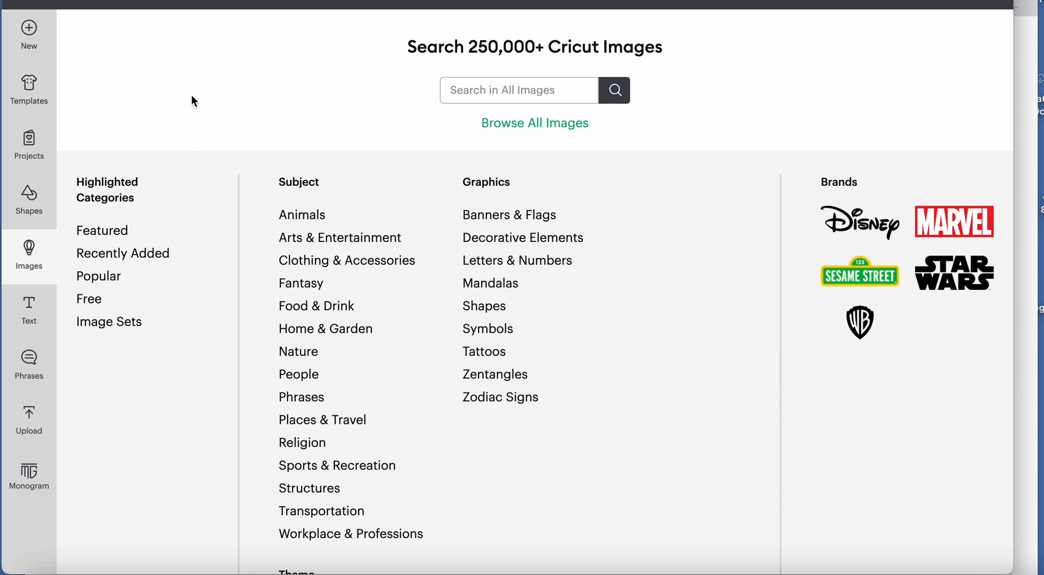
left_click(29, 38)
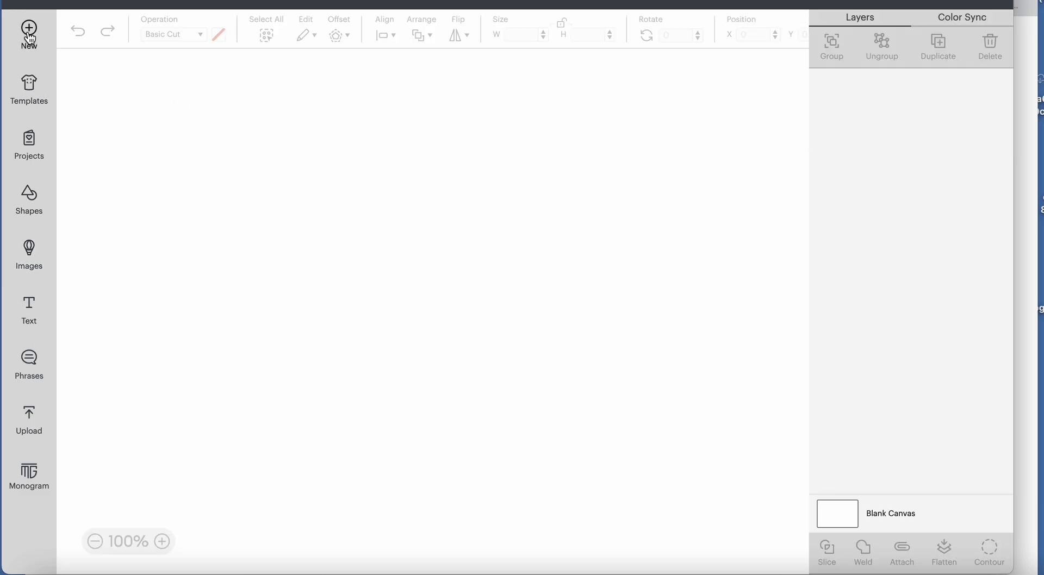
left_click(34, 427)
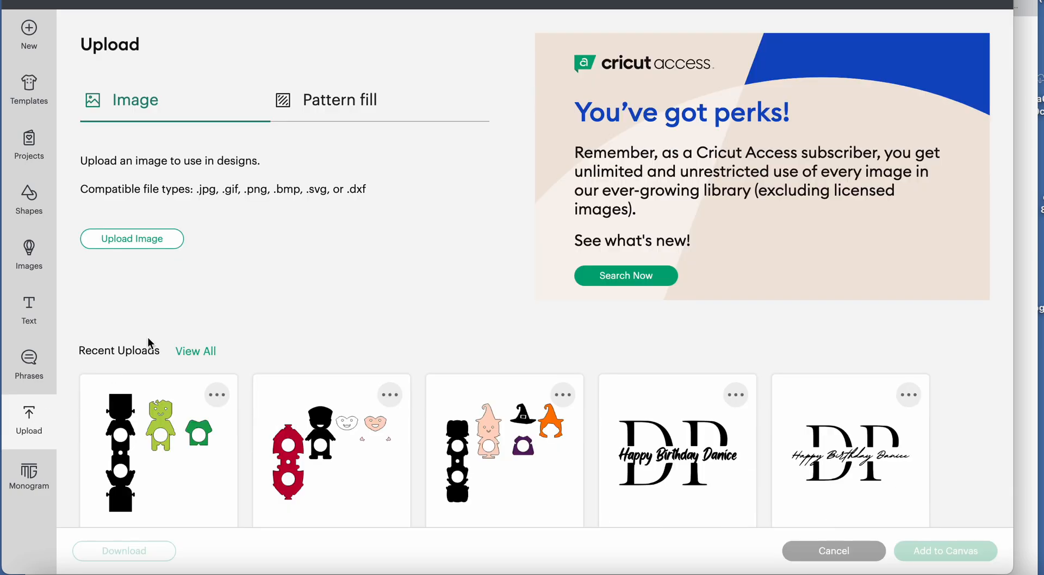
Start a new image upload and open the Single sided folder of Halloween layered lollipops in Downloads.
left_click(154, 242)
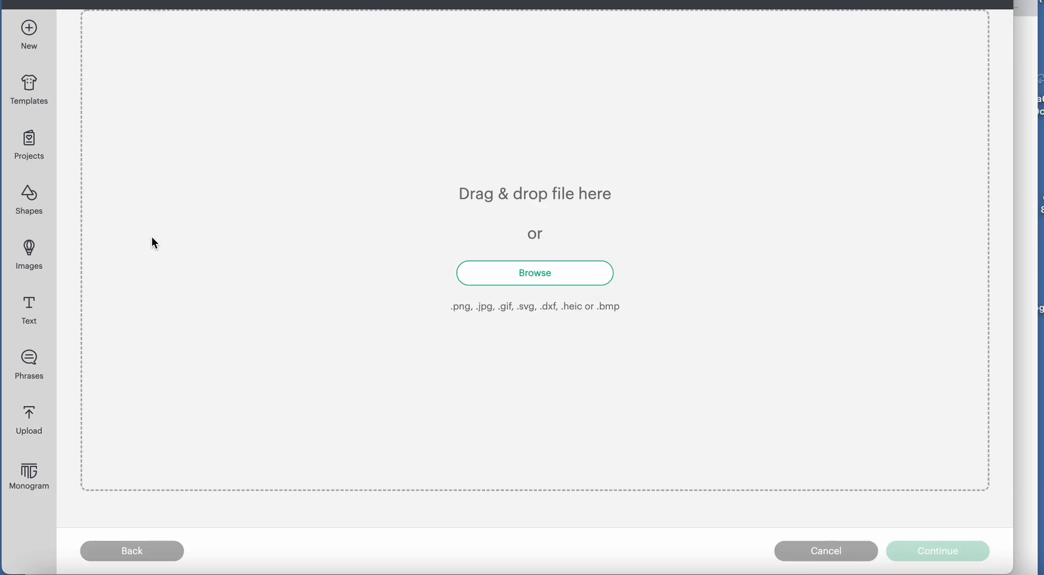
left_click(545, 275)
left_click(246, 187)
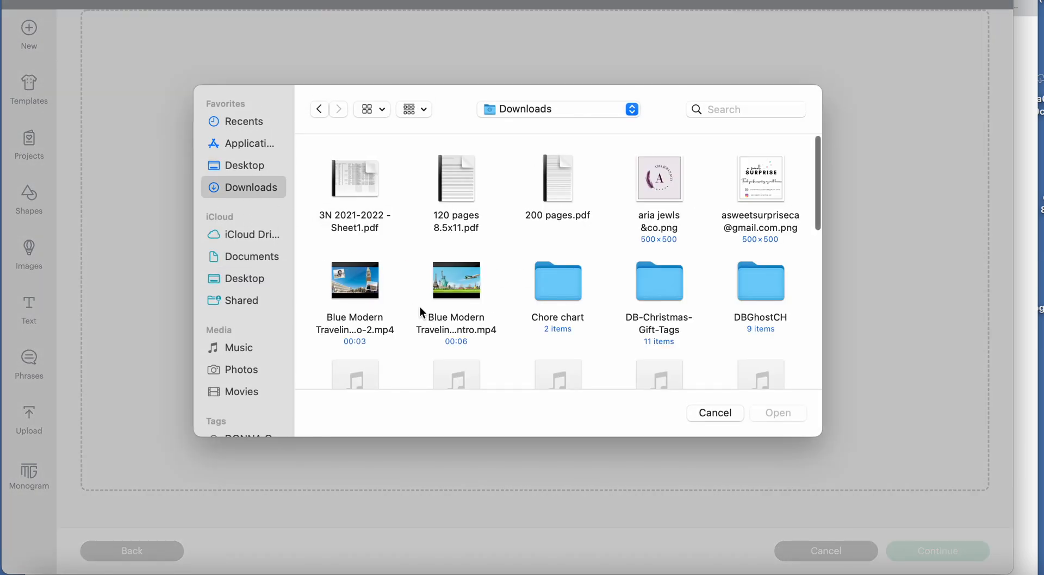
scroll(422, 310, "down", 10)
double_click(756, 227)
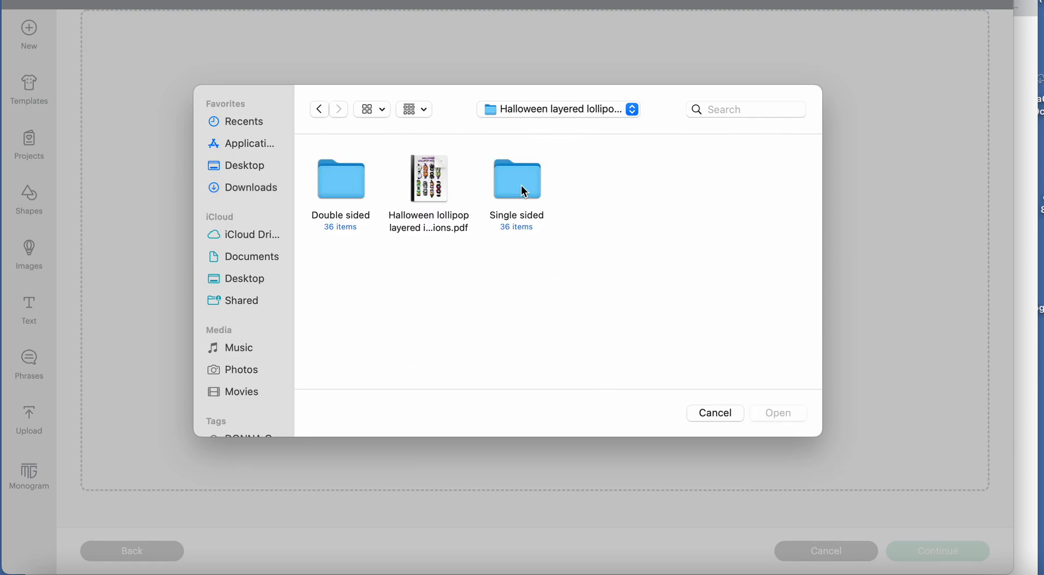
double_click(520, 182)
Upload Ghost single sided.svg from the Single sided folder, keeping the image name "Ghost single sided".
scroll(566, 302, "down", 4)
scroll(567, 302, "down", 3)
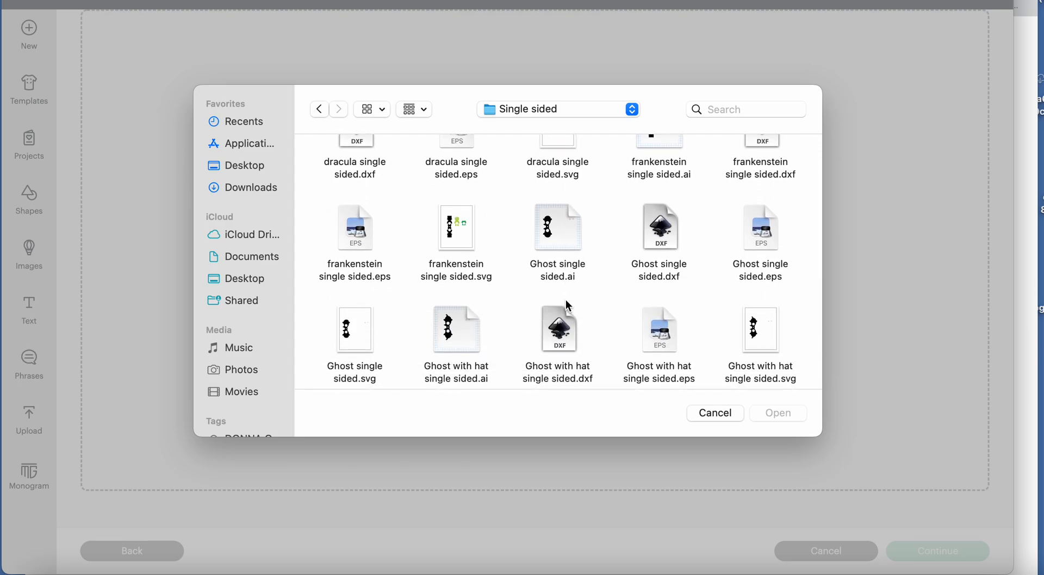
scroll(568, 305, "down", 3)
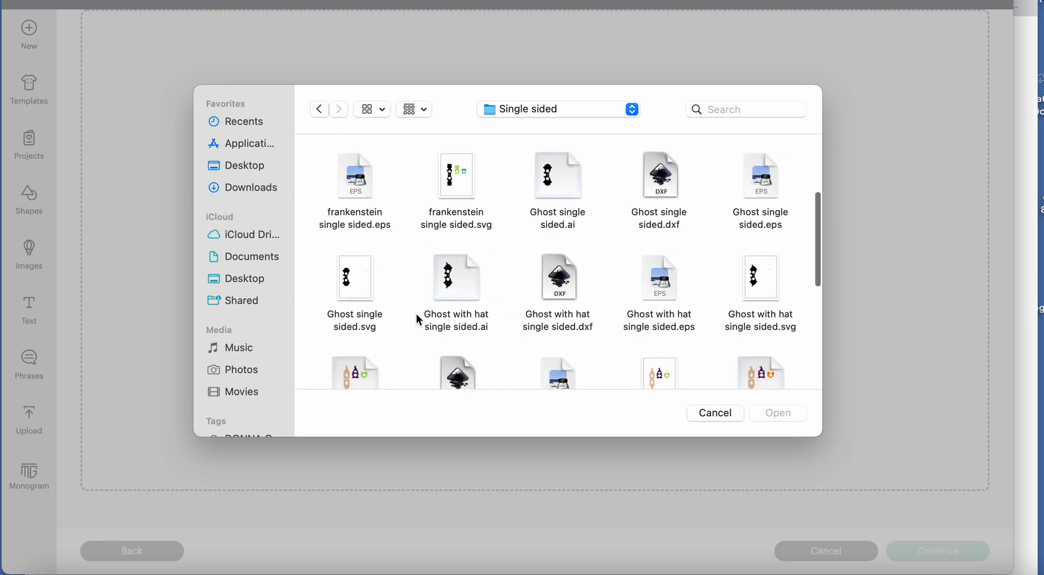
scroll(389, 328, "down", 2)
left_click(369, 262)
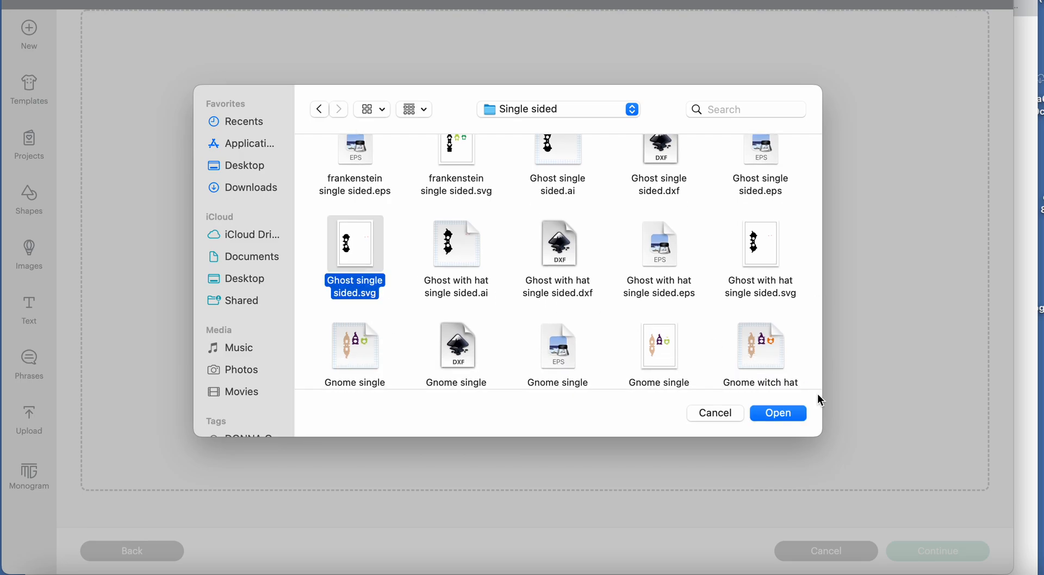
left_click(794, 411)
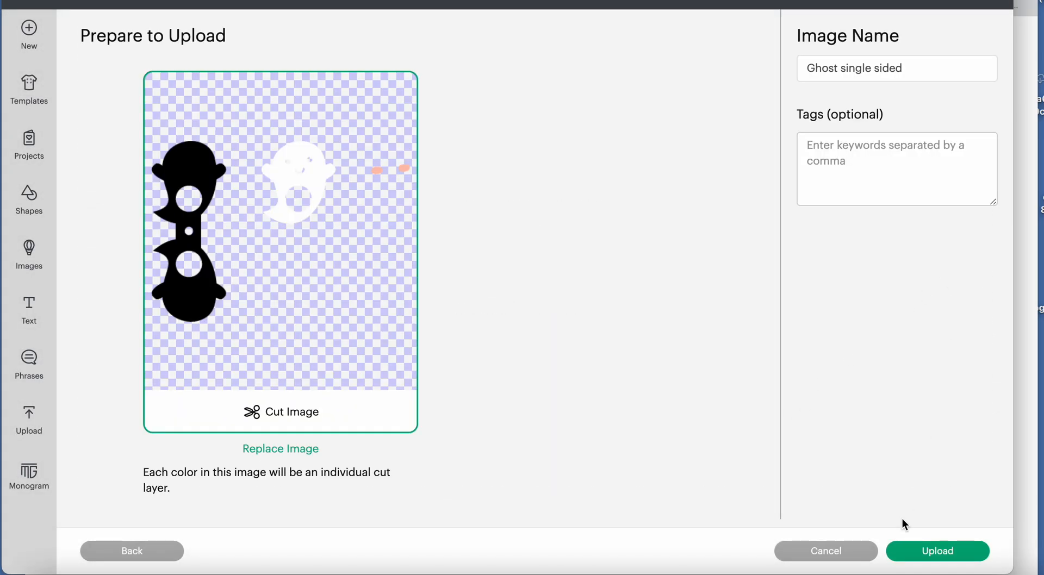
left_click(932, 552)
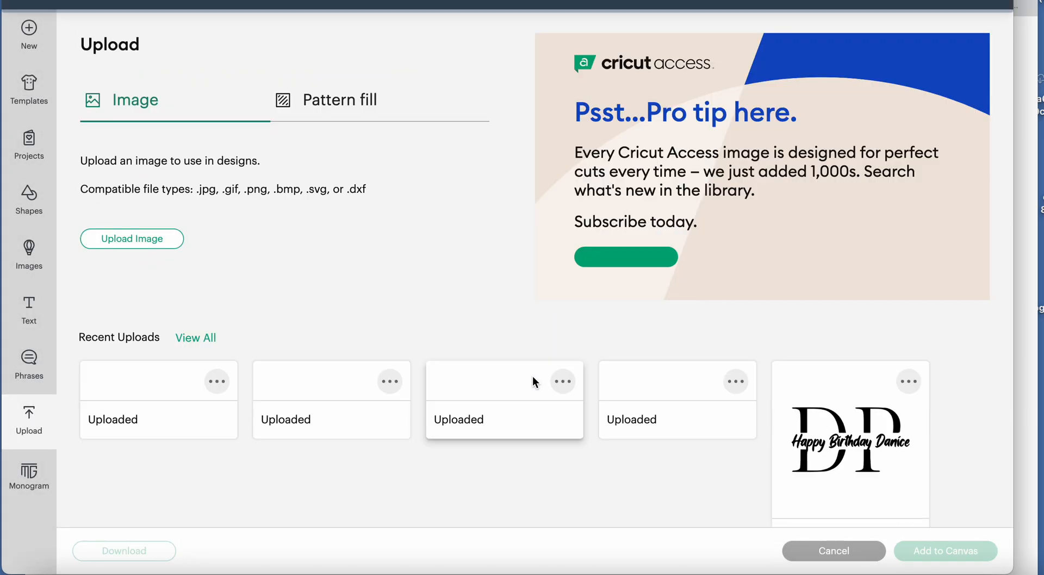
Start another image upload and browse to the Single sided folder inside Halloween layered lollipops in Downloads.
left_click(142, 241)
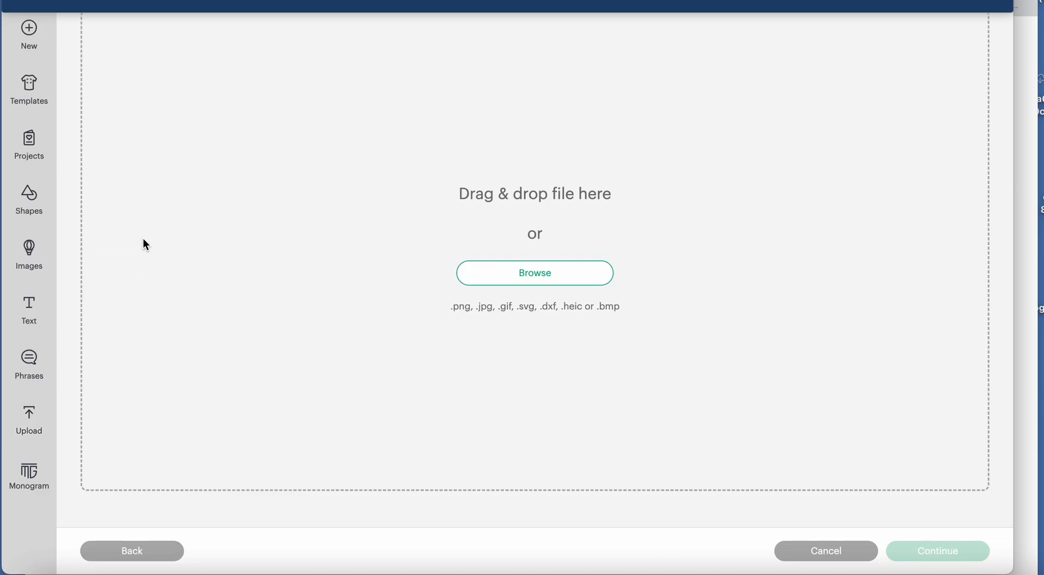
left_click(489, 280)
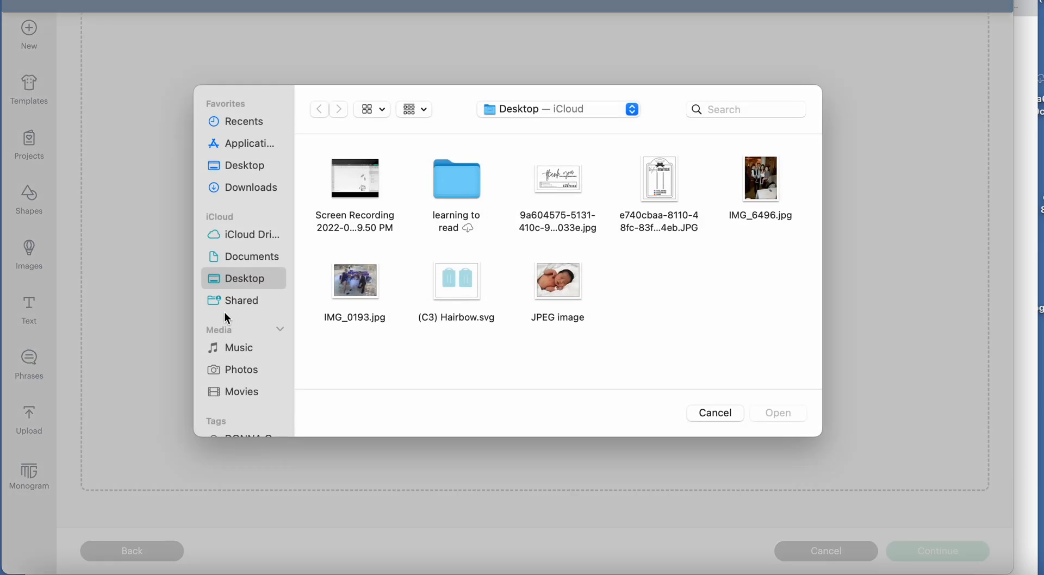
left_click(258, 188)
scroll(598, 261, "down", 5)
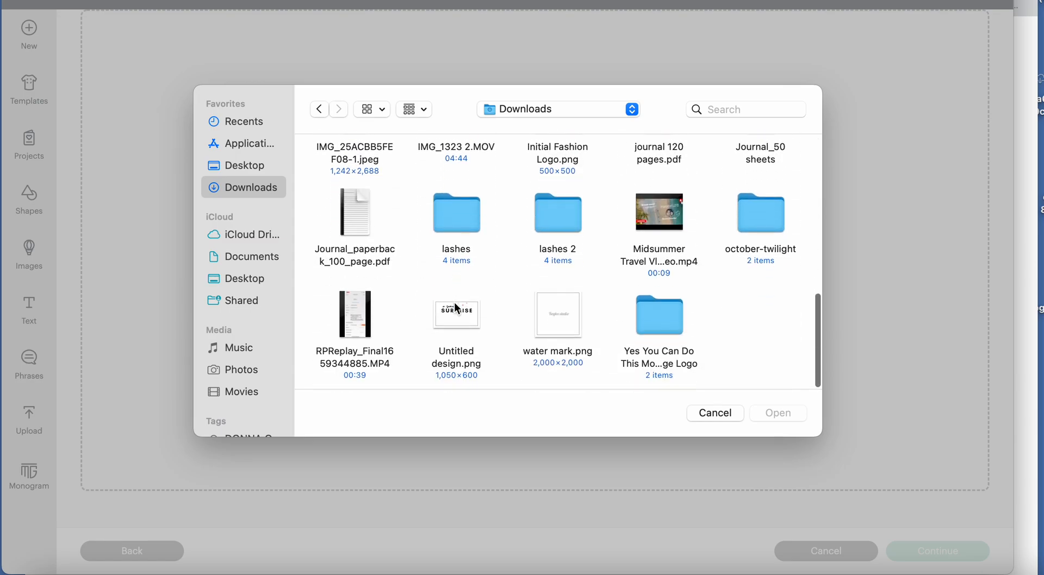
scroll(728, 228, "up", 5)
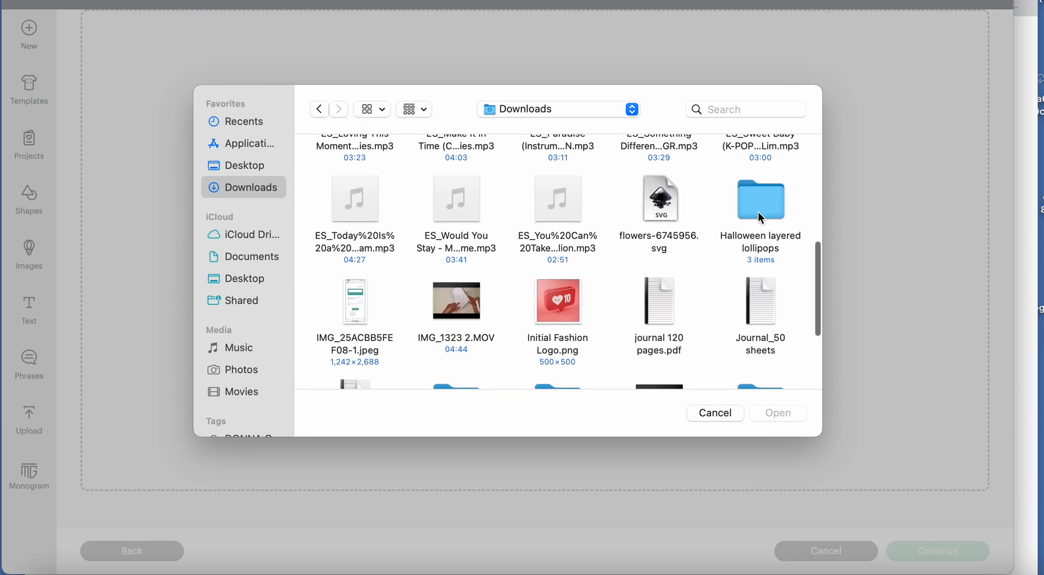
double_click(761, 217)
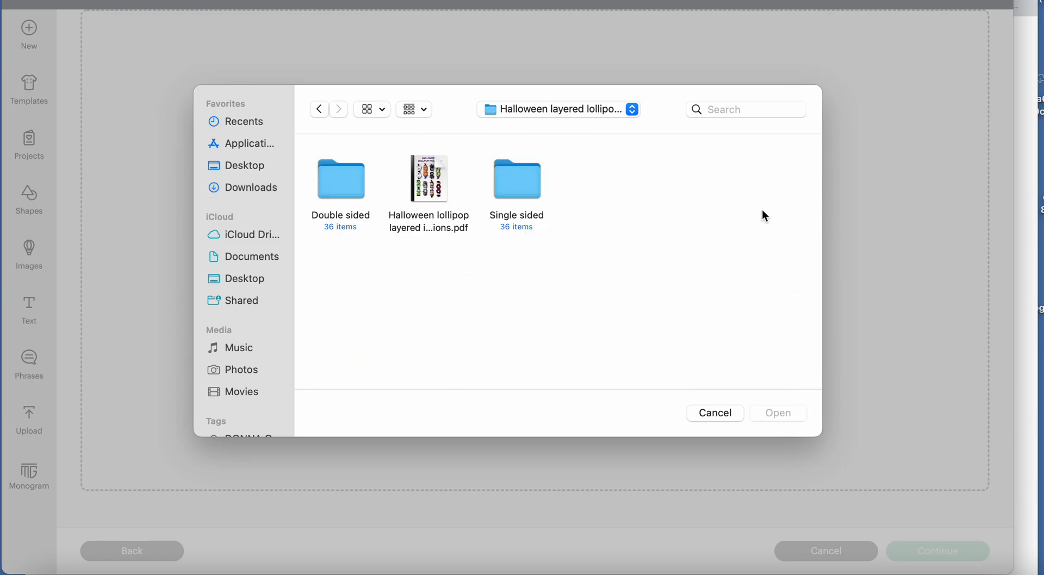
double_click(498, 185)
Upload Gnome single sided.svg from the Single sided folder, keeping the image name "Gnome single sided".
scroll(495, 283, "down", 5)
scroll(496, 289, "down", 3)
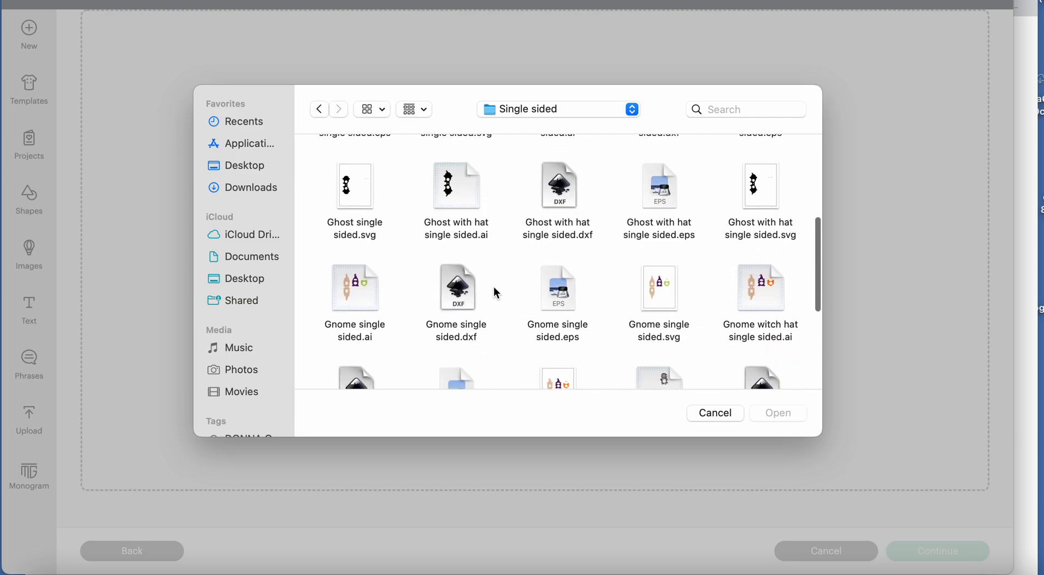
scroll(496, 292, "down", 1)
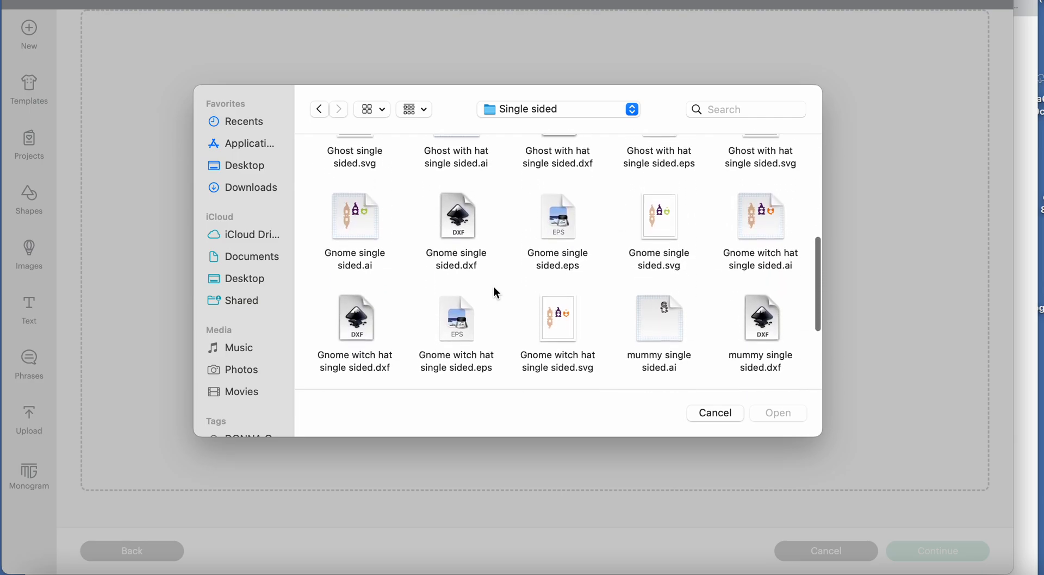
scroll(496, 293, "down", 1)
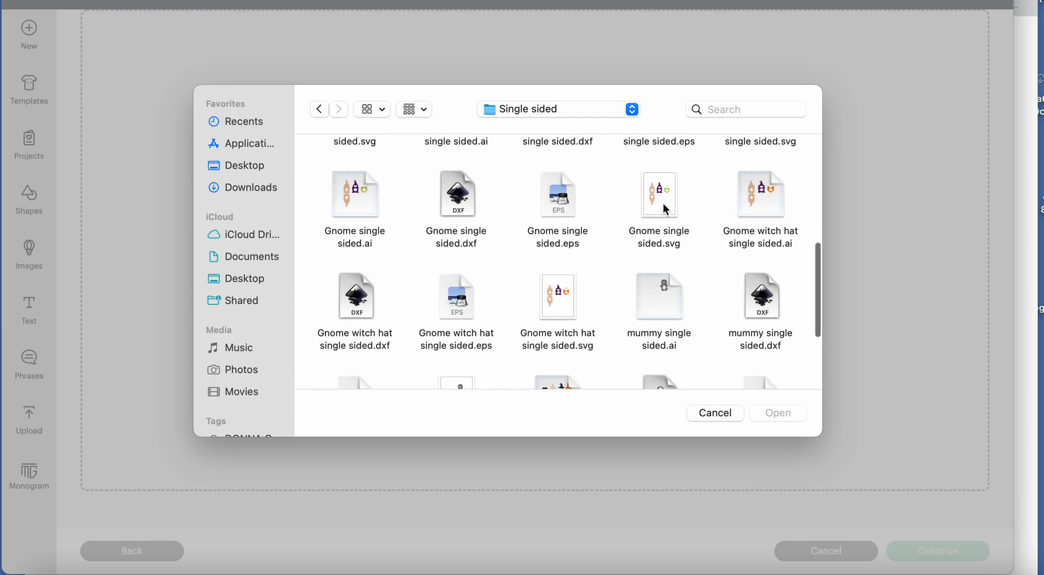
scroll(663, 208, "down", 2)
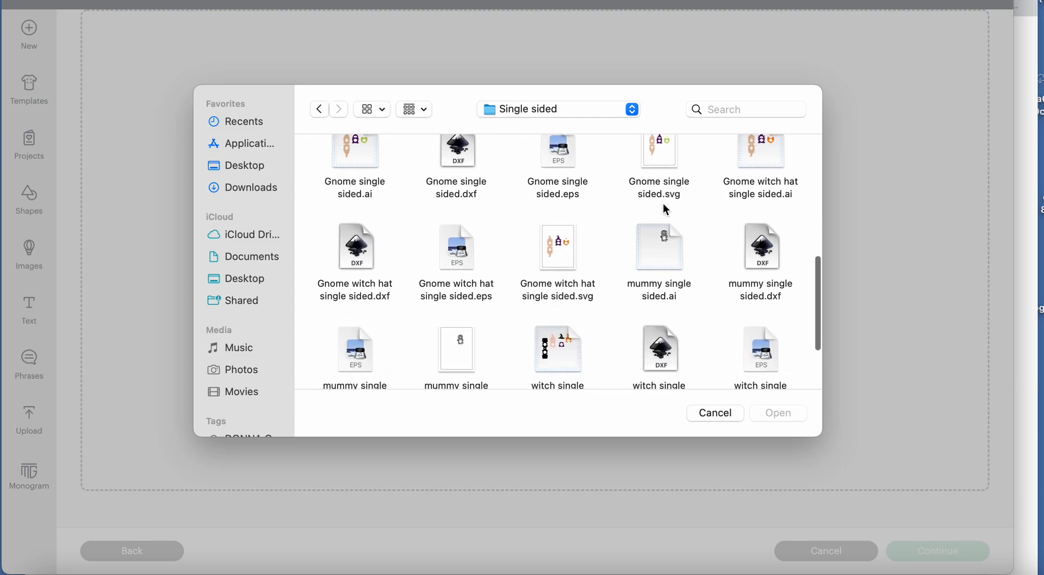
scroll(664, 209, "down", 6)
scroll(663, 209, "up", 7)
left_click(664, 206)
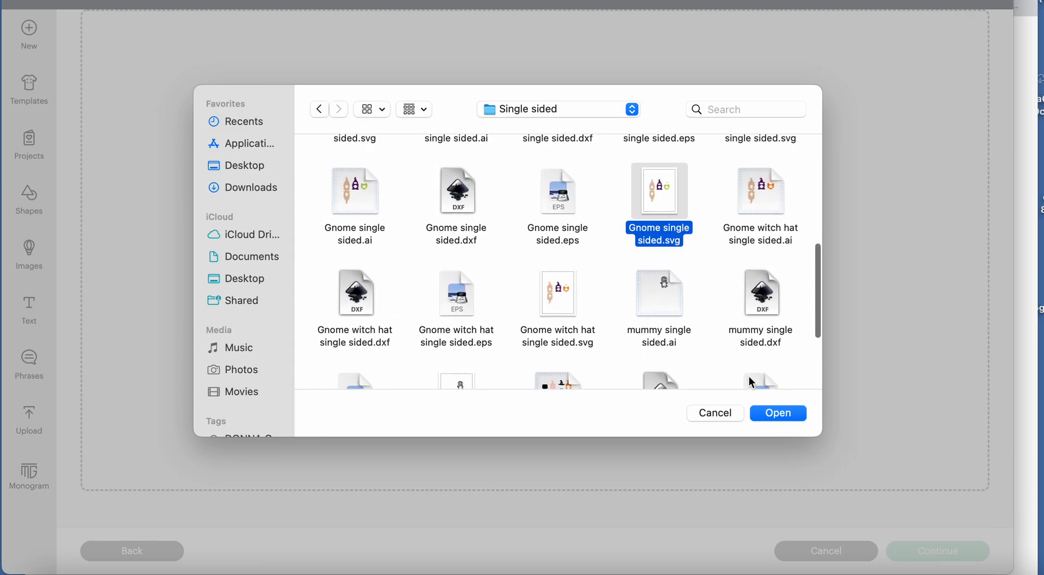
left_click(774, 420)
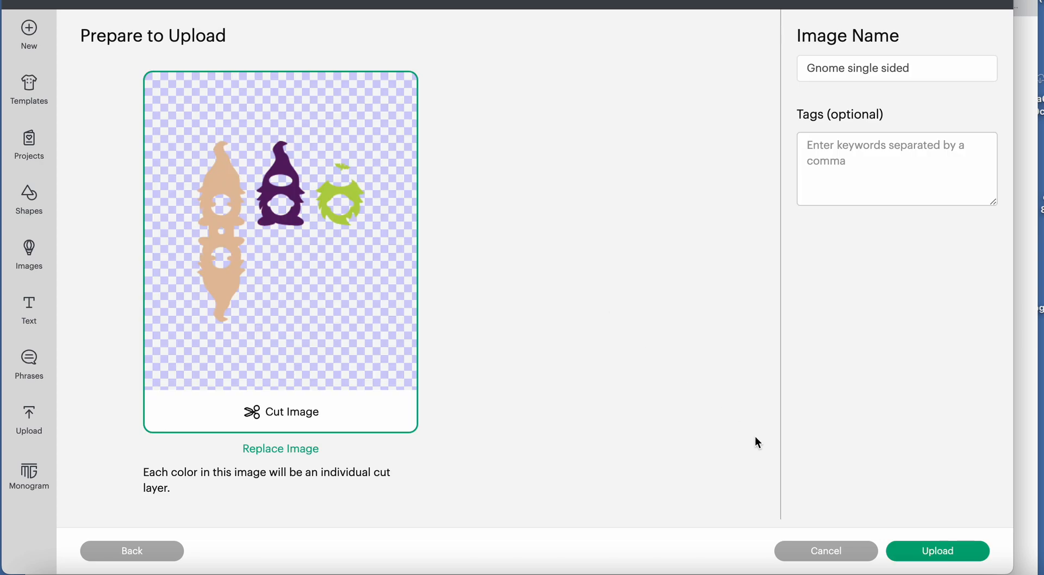
left_click(938, 551)
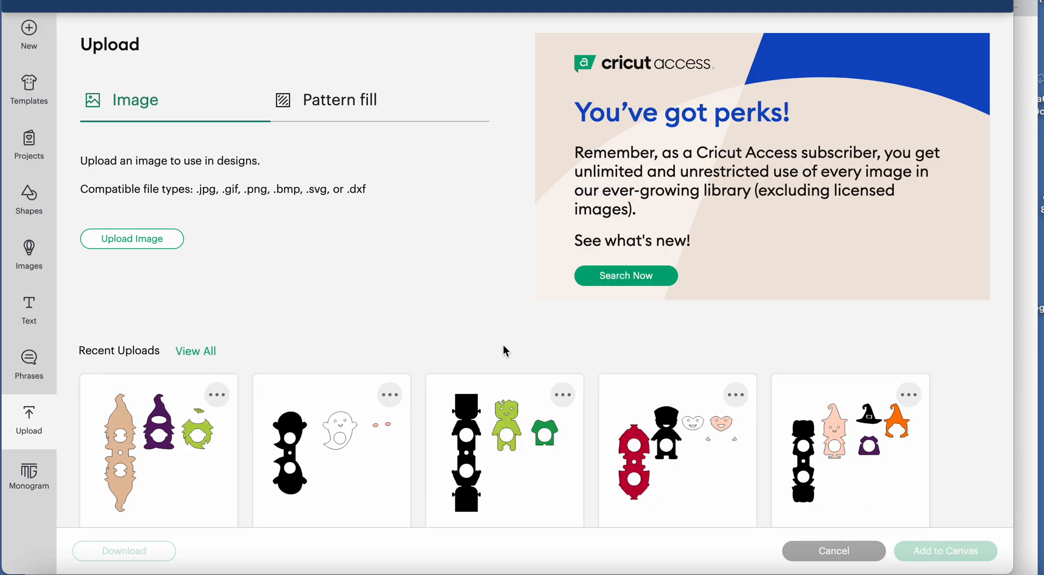
Add the uploaded witch, Dracula, Frankenstein, ghost and gnome lollipop images to the canvas together.
scroll(505, 351, "down", 3)
left_click(833, 383)
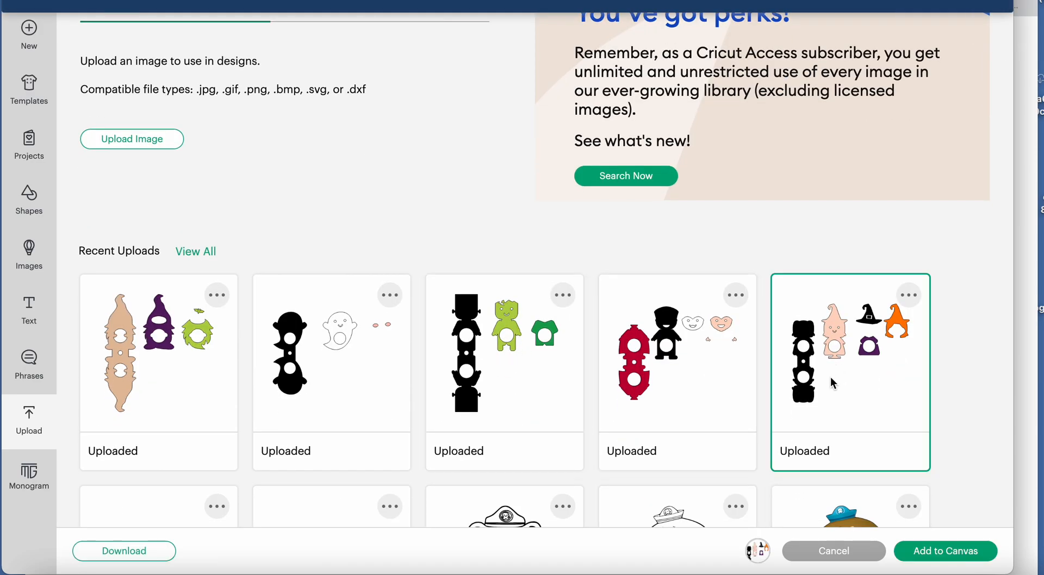
left_click(706, 402)
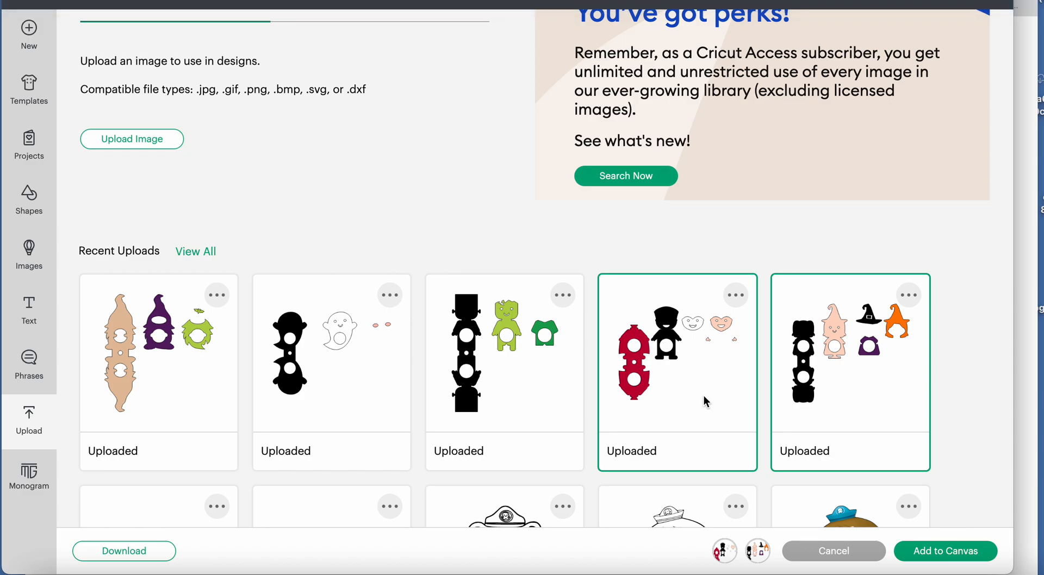
left_click(497, 372)
left_click(337, 363)
left_click(150, 365)
left_click(939, 551)
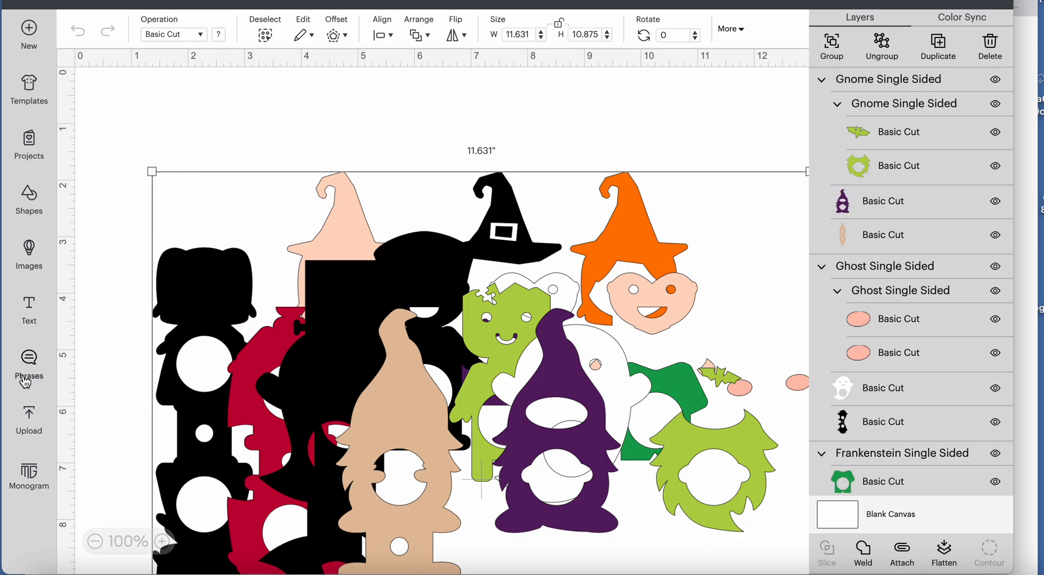
left_click(29, 418)
scroll(417, 322, "down", 5)
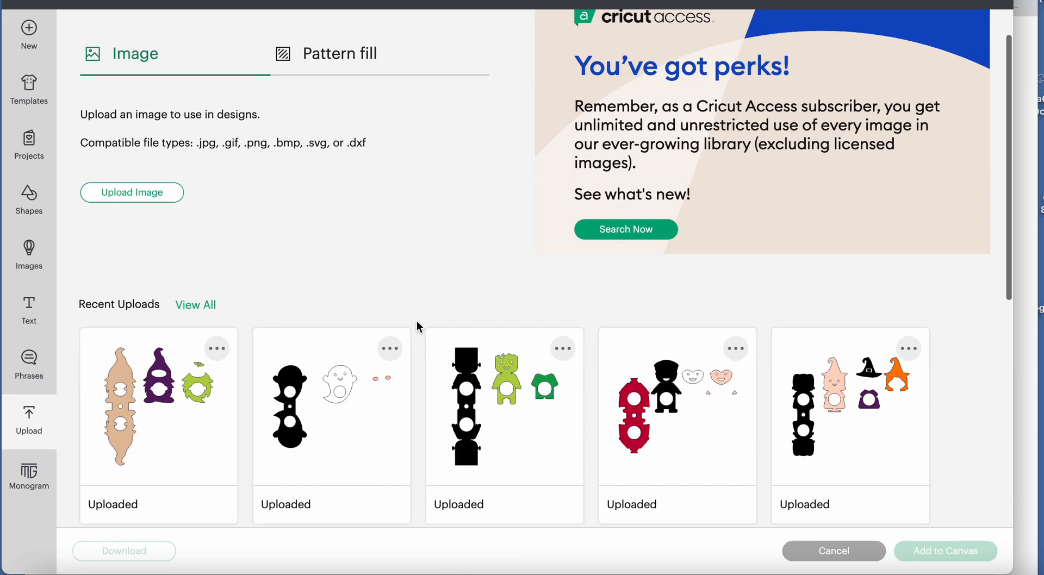
scroll(417, 322, "up", 5)
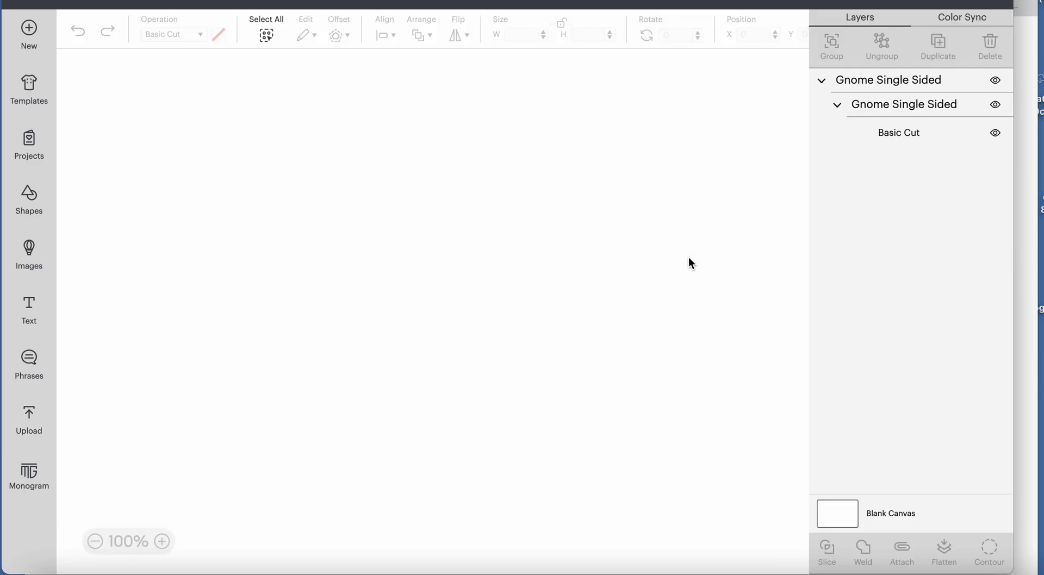
Select all five Halloween lollipop designs on the canvas and duplicate them together.
scroll(689, 252, "down", 3)
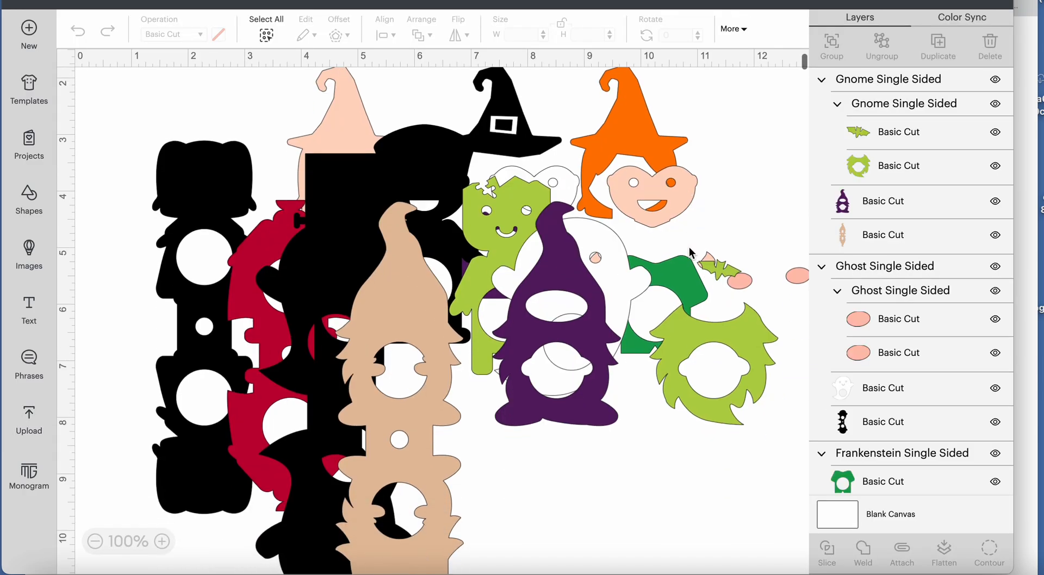
left_click(212, 218)
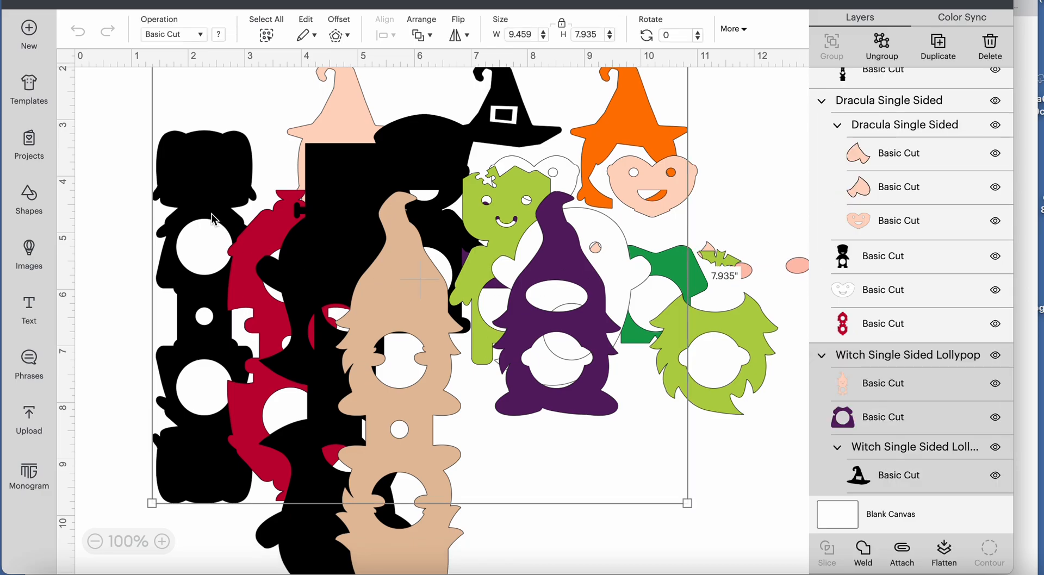
left_click(738, 506)
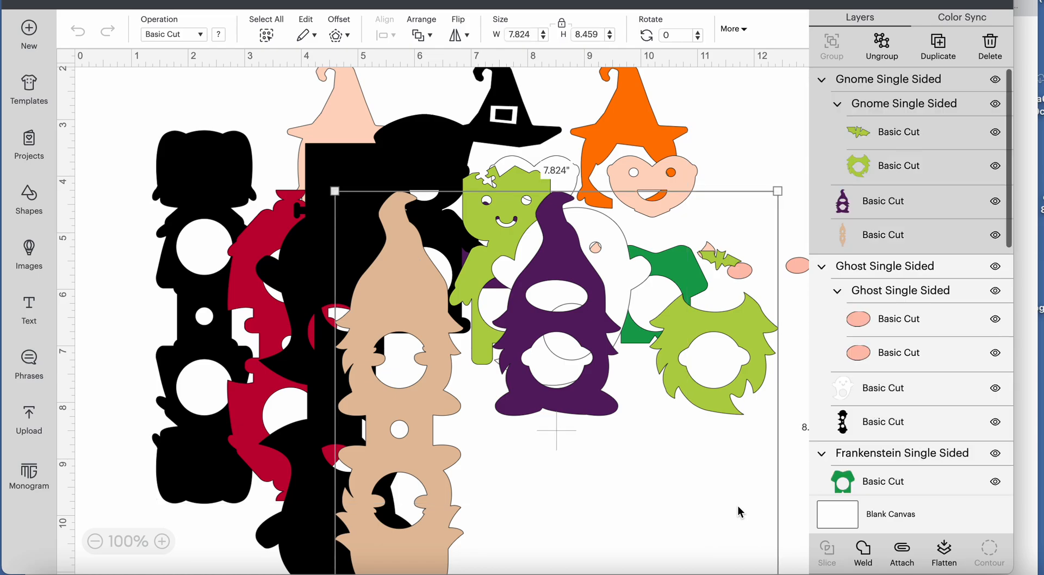
scroll(738, 506, "down", 10)
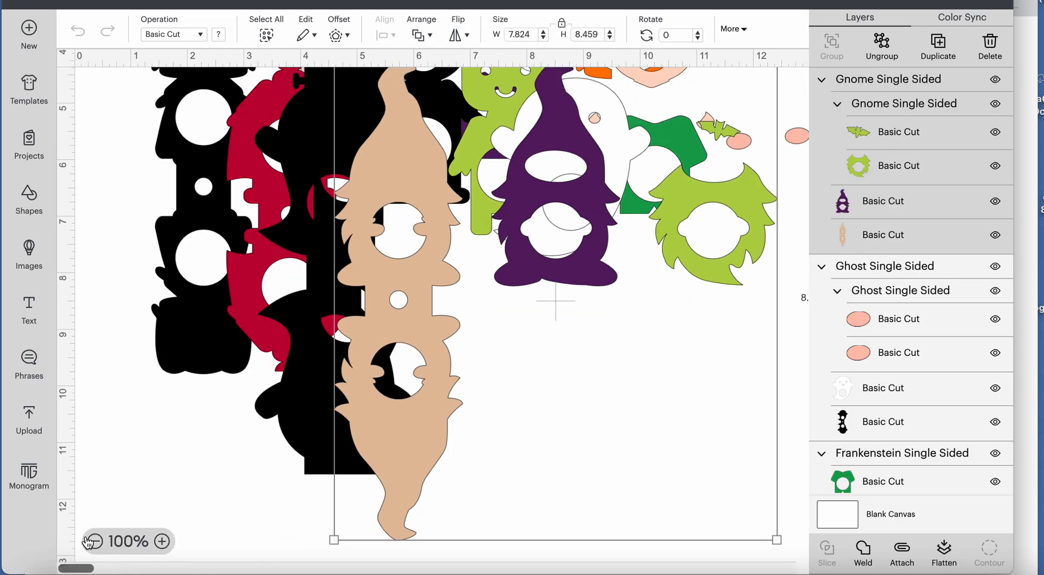
left_click(95, 541)
left_click(95, 541)
left_click(506, 447)
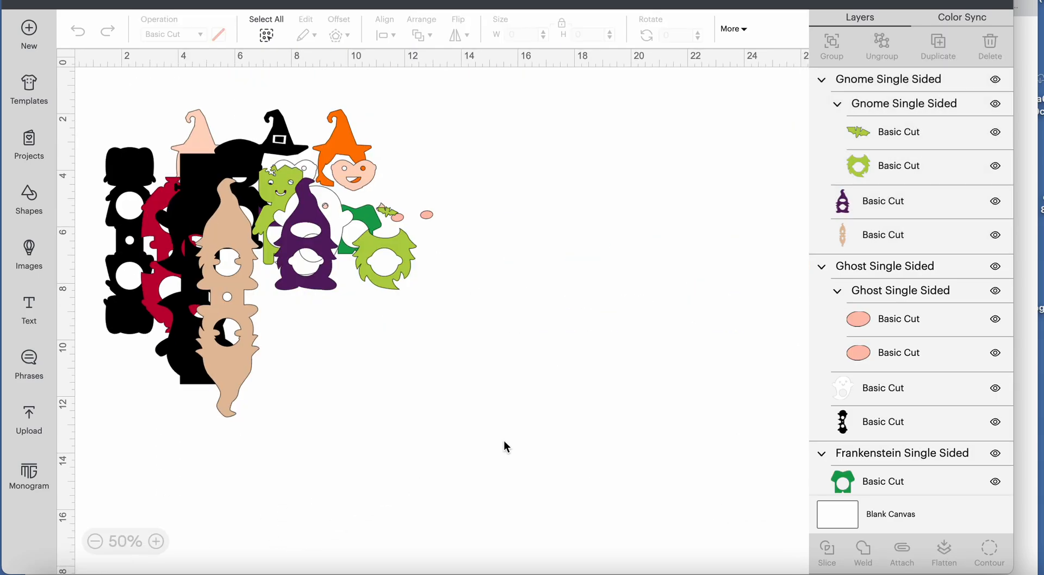
left_click_drag(497, 438, 64, 102)
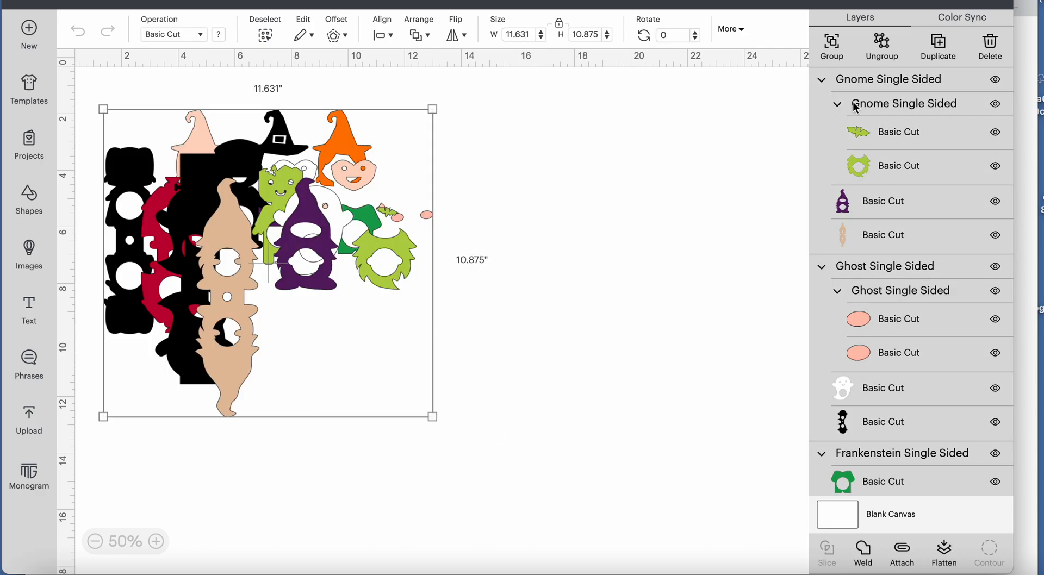
left_click(939, 46)
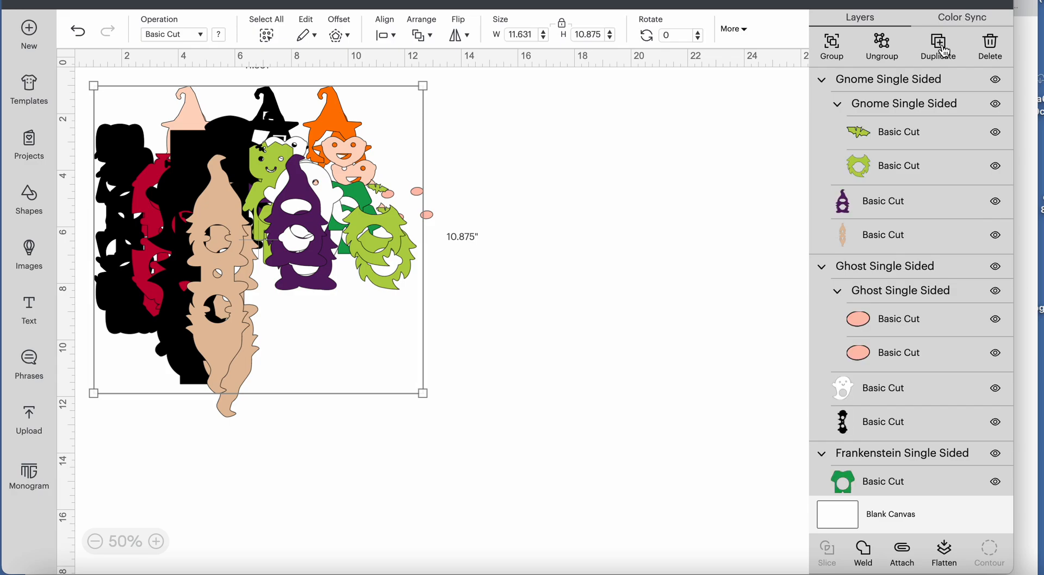
Duplicate the selected set of five Halloween lollipop designs repeatedly to build up twelve copies of each.
left_click(939, 47)
left_click(939, 47)
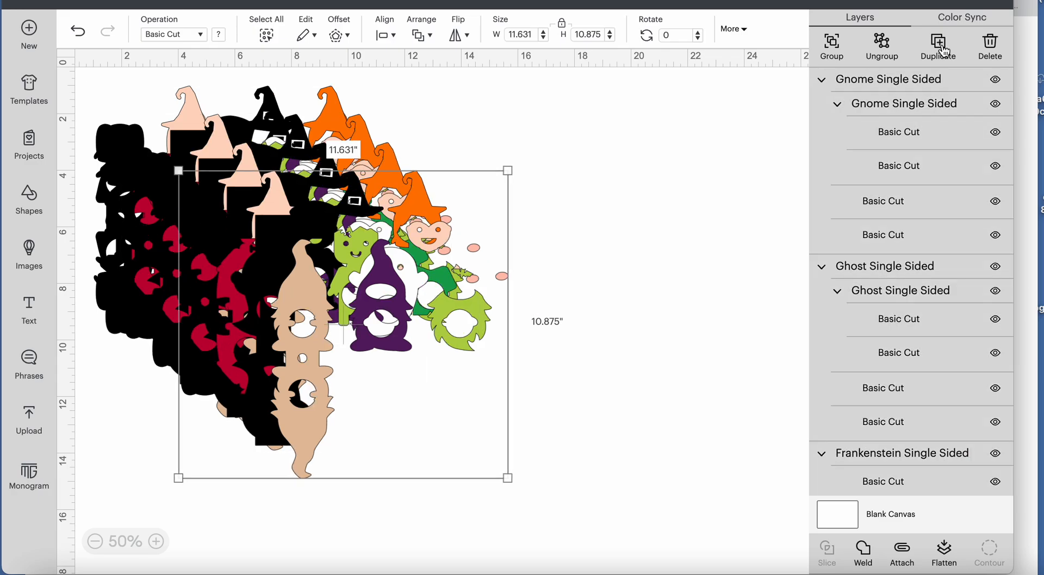
left_click(939, 47)
left_click(943, 50)
left_click(943, 50)
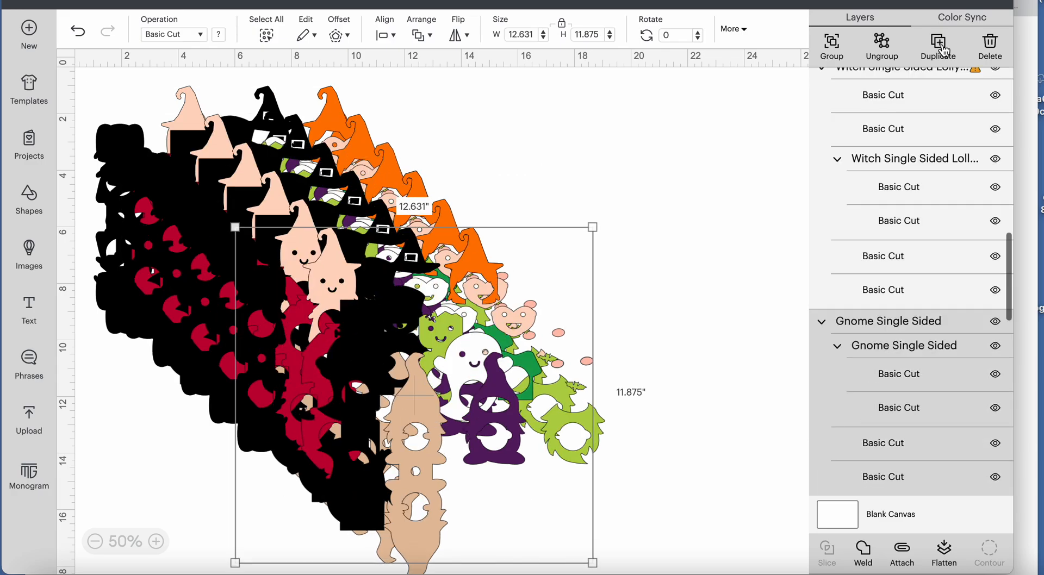
left_click(943, 50)
left_click(943, 50)
left_click(943, 50)
left_click(943, 50)
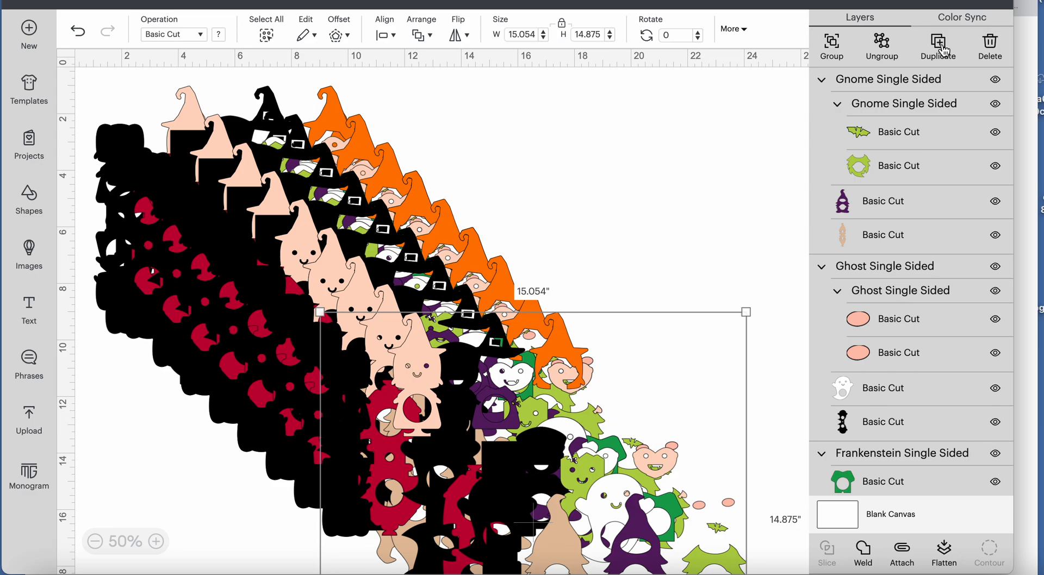
Deselect the designs and prepare the project for cutting, loading all materials On Mat with the 12 in x 12 in mat size.
left_click(675, 139)
scroll(675, 138, "down", 10)
scroll(677, 142, "up", 5)
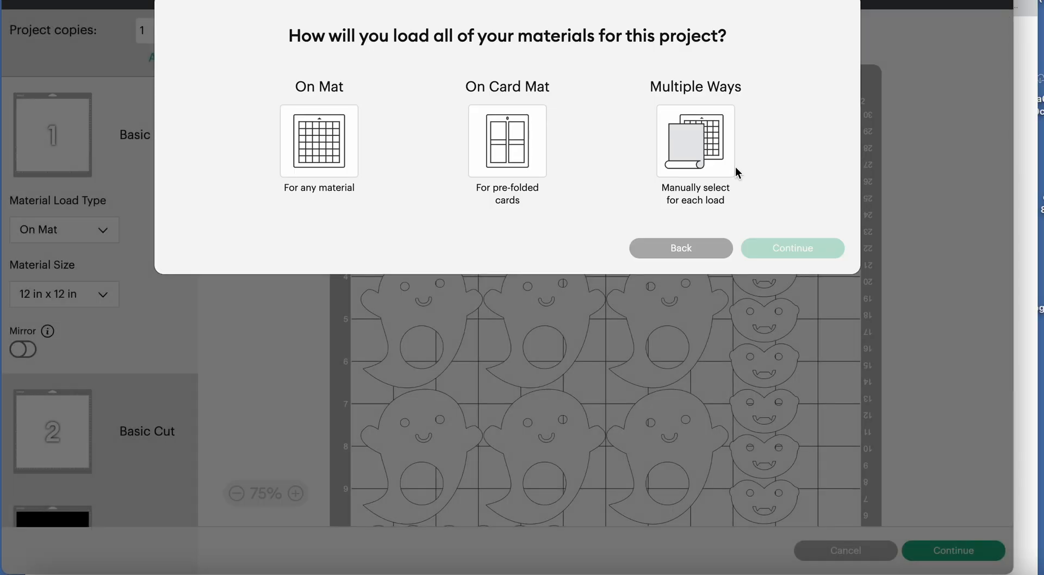
left_click(333, 168)
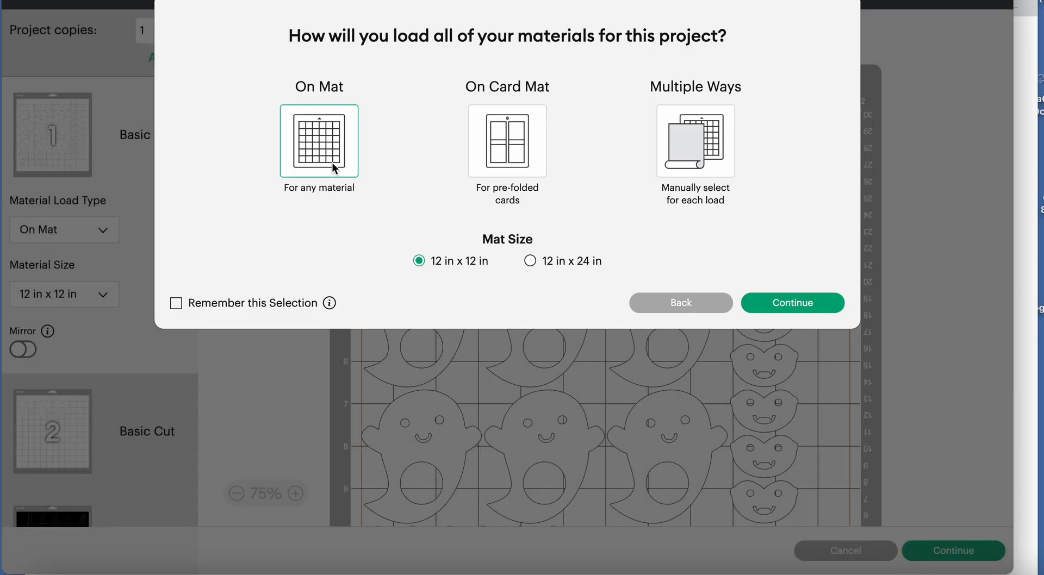
left_click(785, 314)
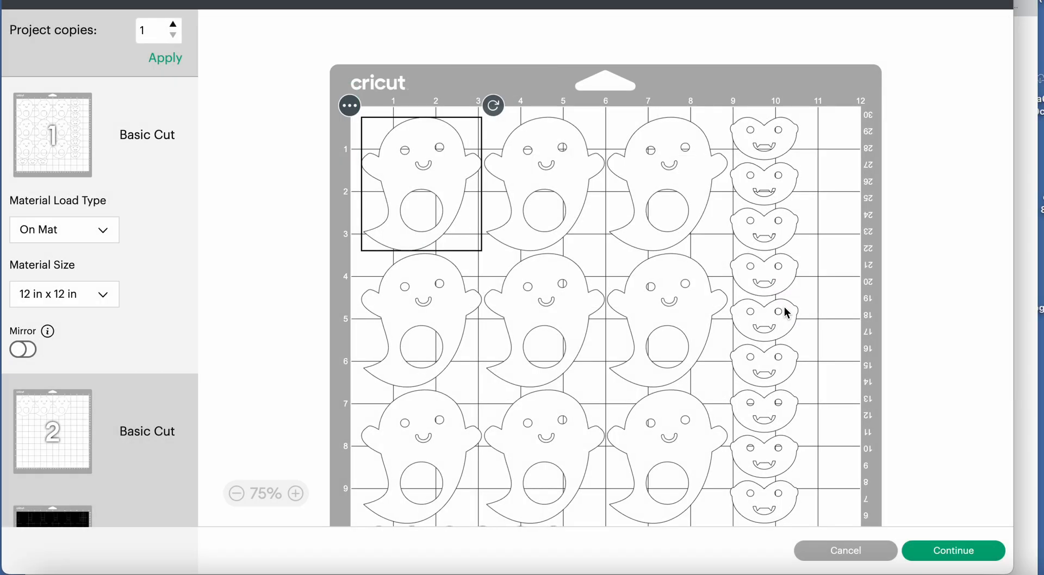
Examine how the ghosts and faces are arranged on the first two mats and look through the full list of mats.
scroll(670, 328, "down", 5)
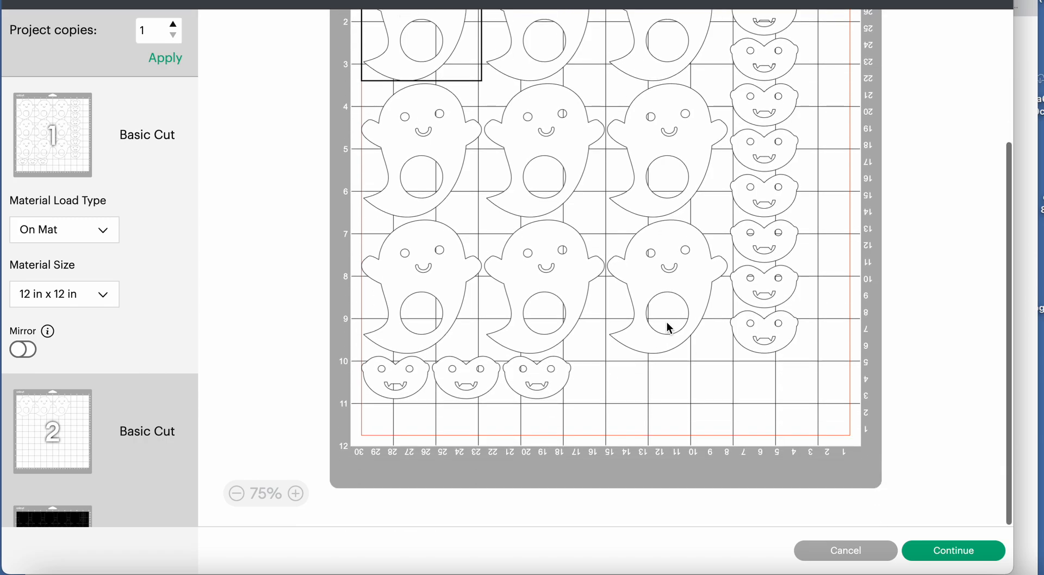
scroll(670, 328, "up", 3)
scroll(669, 328, "down", 3)
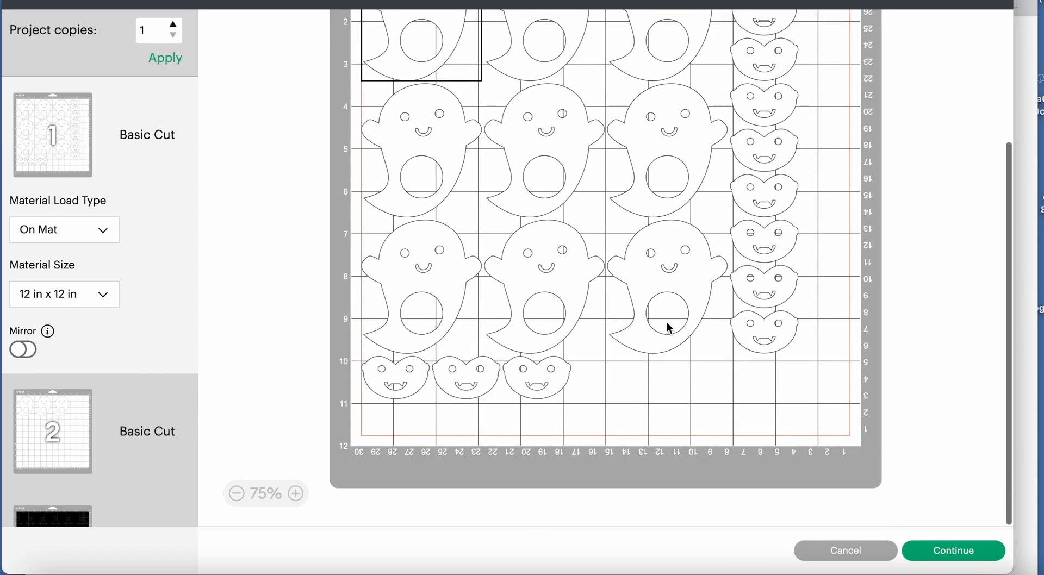
left_click(64, 425)
scroll(64, 425, "down", 10)
scroll(67, 432, "down", 15)
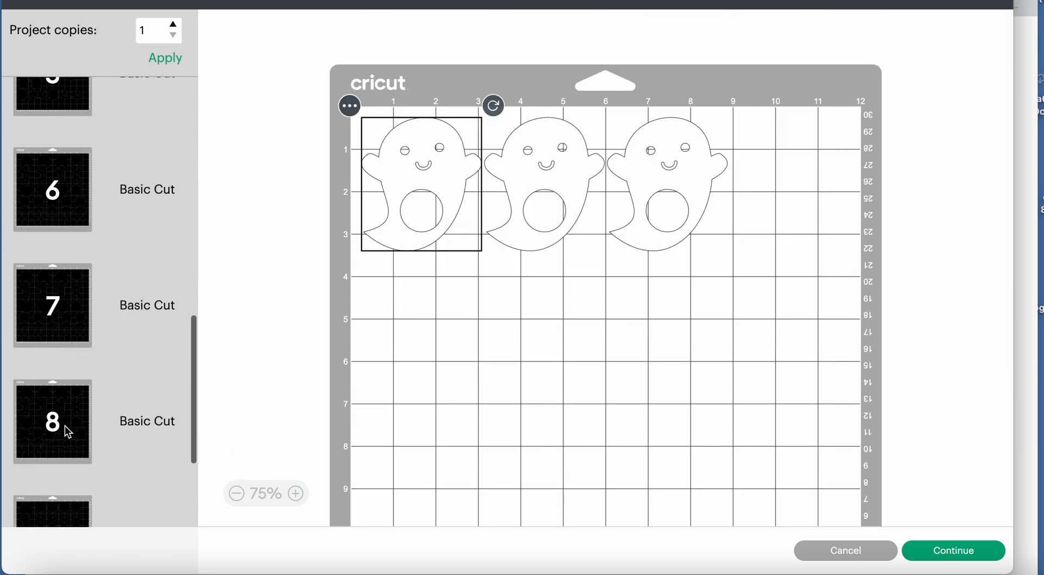
scroll(67, 431, "down", 15)
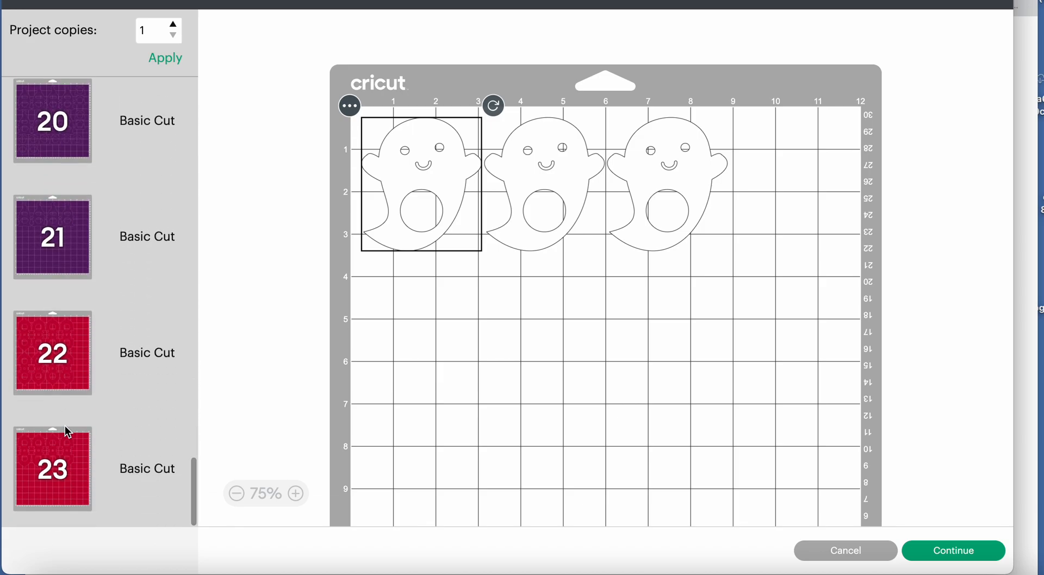
scroll(65, 427, "up", 20)
scroll(64, 426, "up", 8)
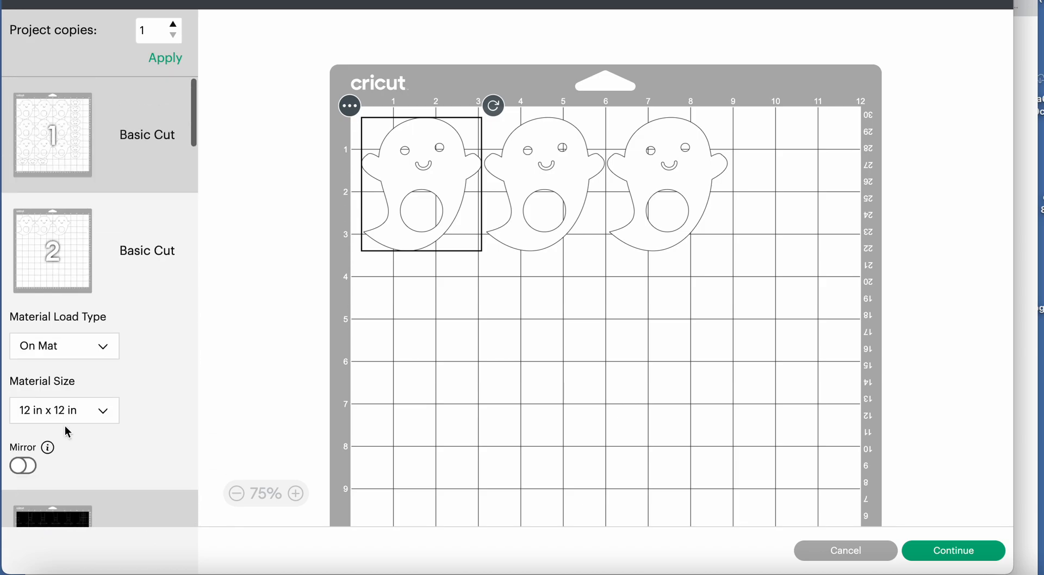
Set the material size of the white mats to 8.5 in x 11 in (Letter) and check the rearranged layout of both mats.
left_click(105, 418)
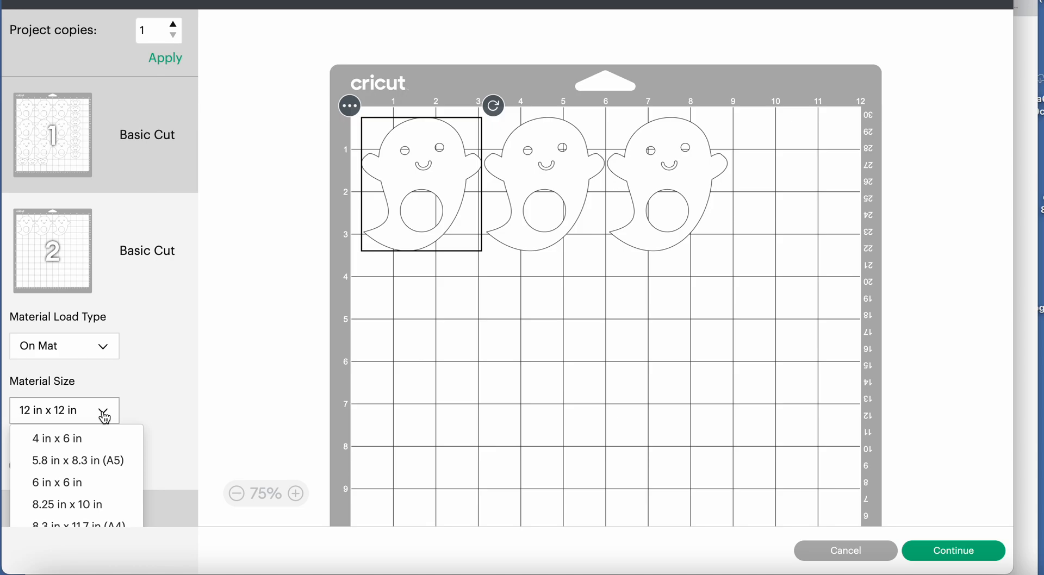
scroll(117, 481, "down", 2)
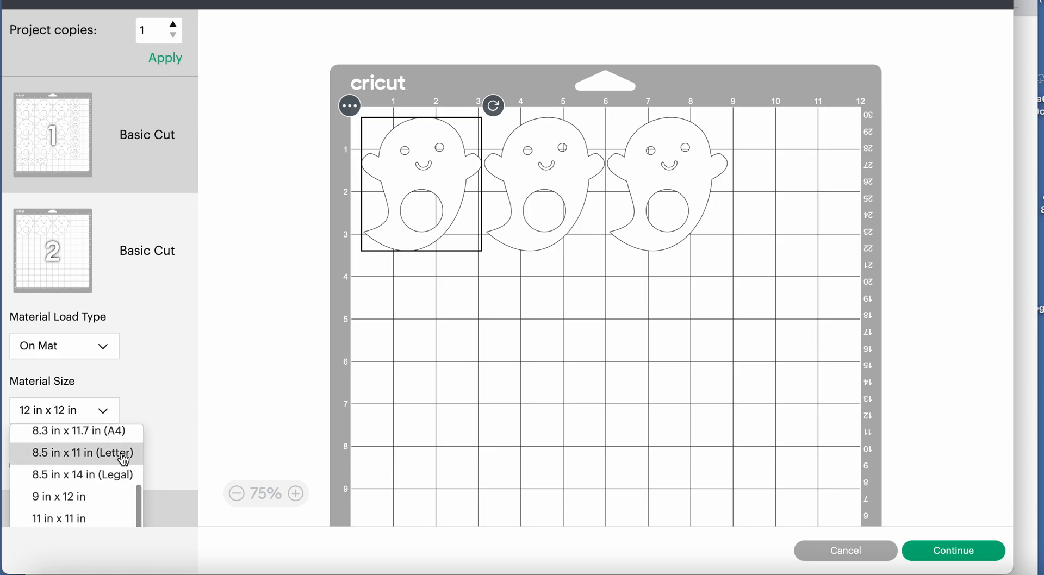
left_click(119, 454)
scroll(442, 375, "down", 3)
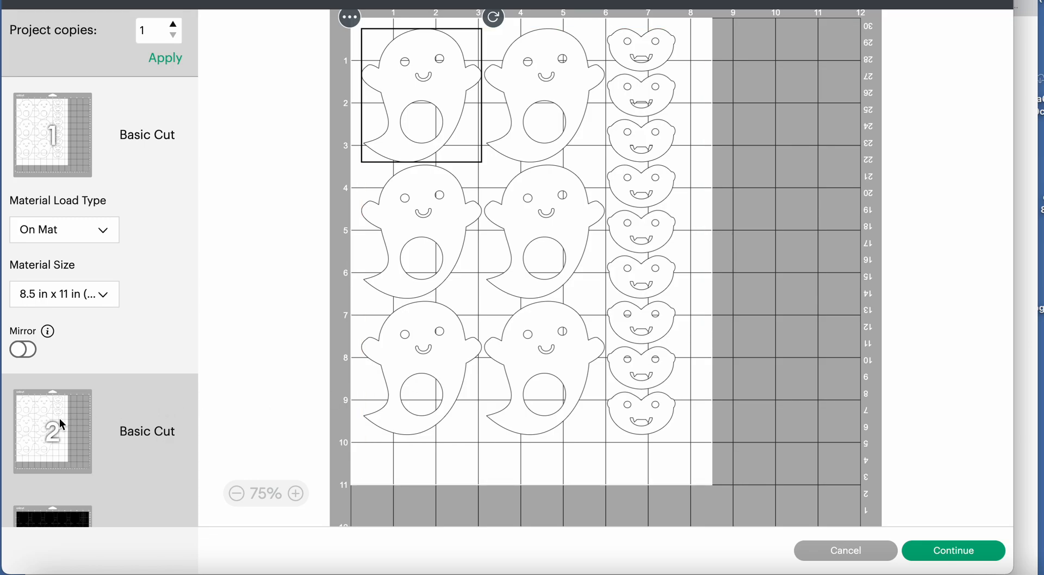
left_click(147, 407)
scroll(465, 381, "down", 3)
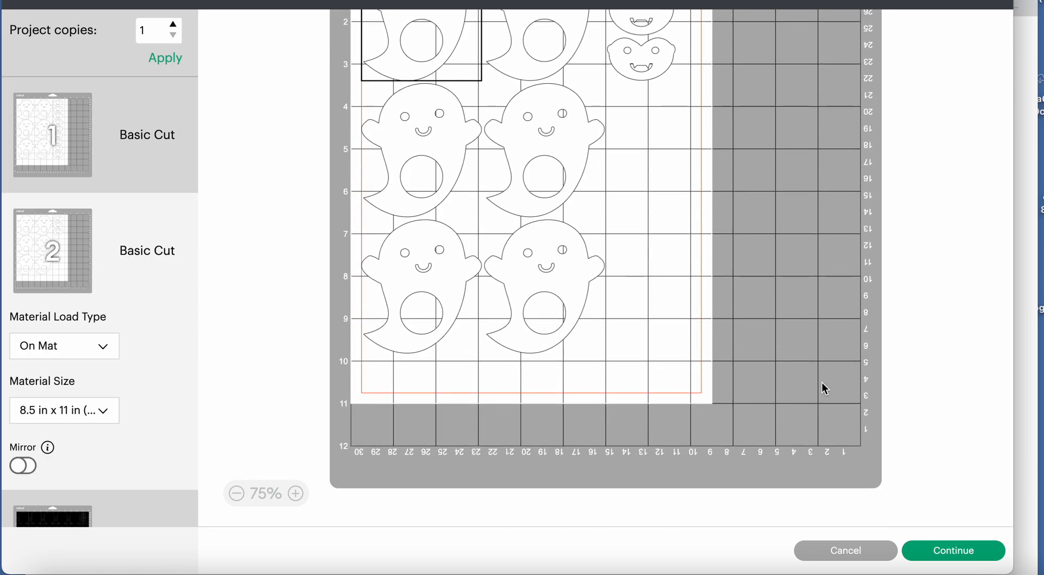